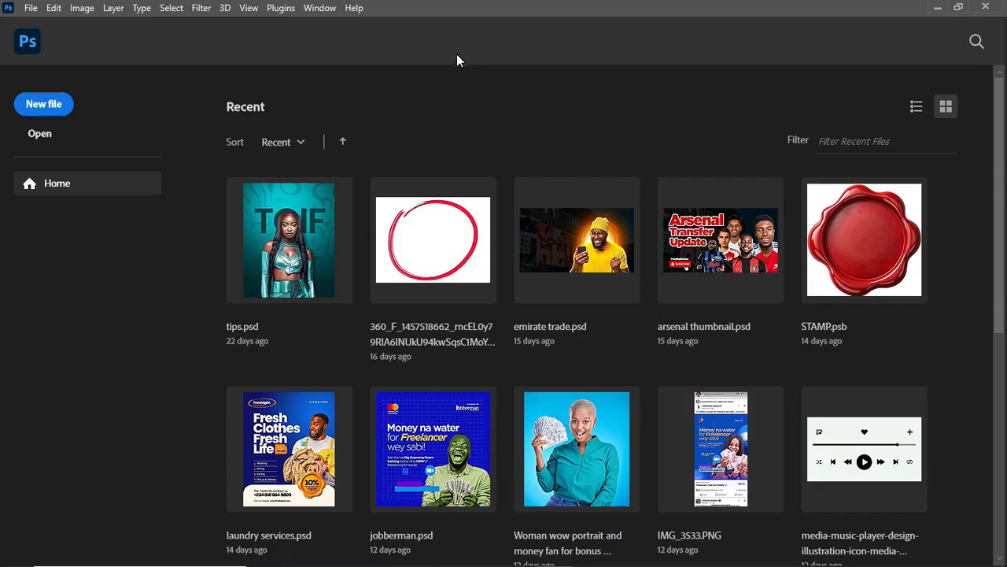
- Create a 1080 × 1350 pixel document at 300 pixels/centimeter with a white background and place the portrait cut-out on it
{"action": "left_click", "coordinate": [65, 104]}
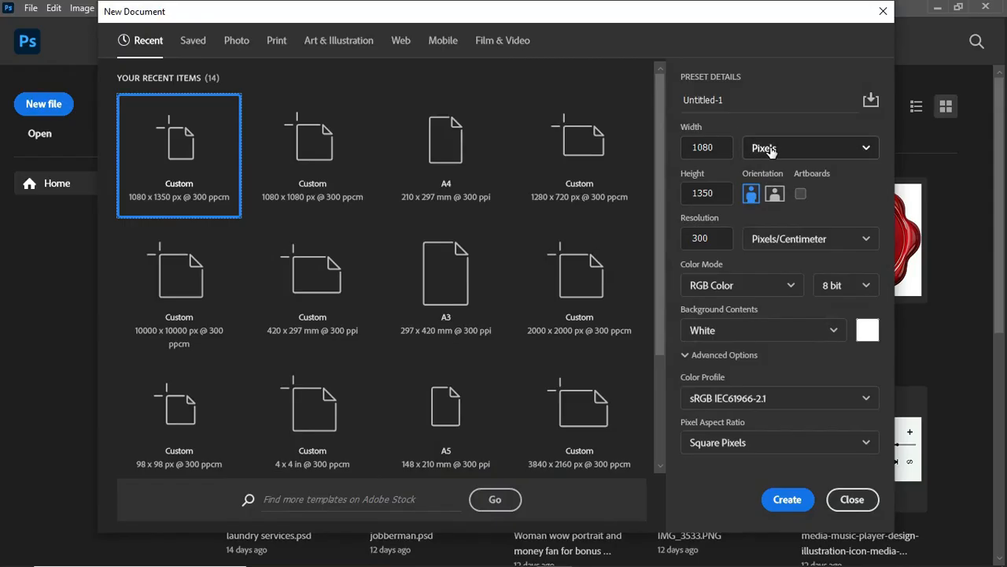
{"action": "left_click", "coordinate": [813, 149]}
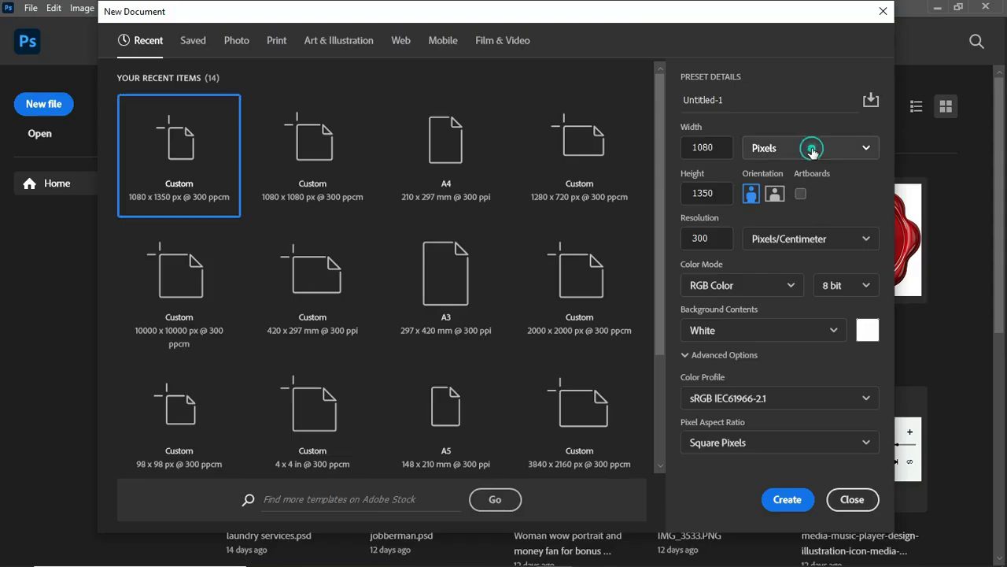
{"action": "left_click", "coordinate": [803, 178]}
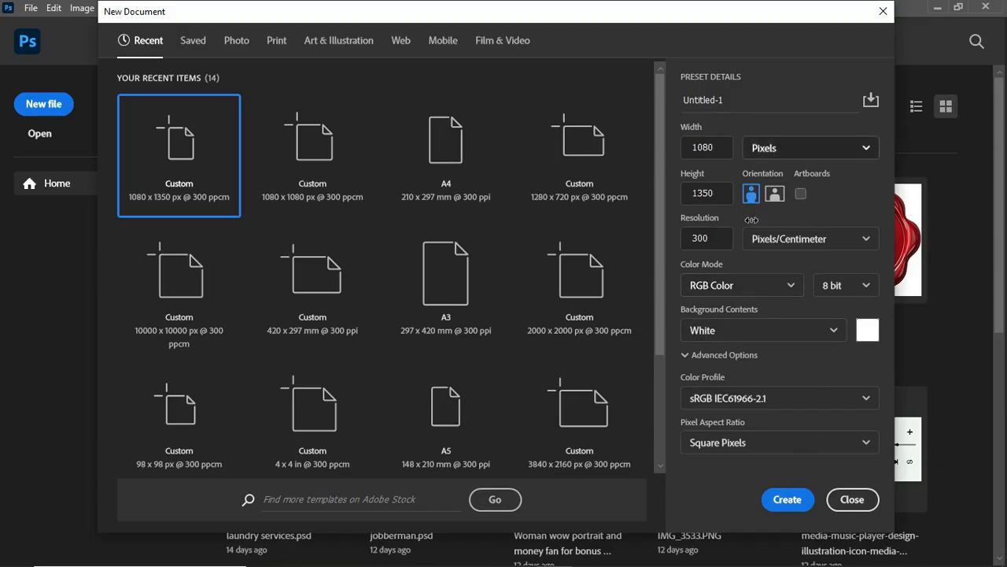
{"action": "left_click", "coordinate": [789, 500]}
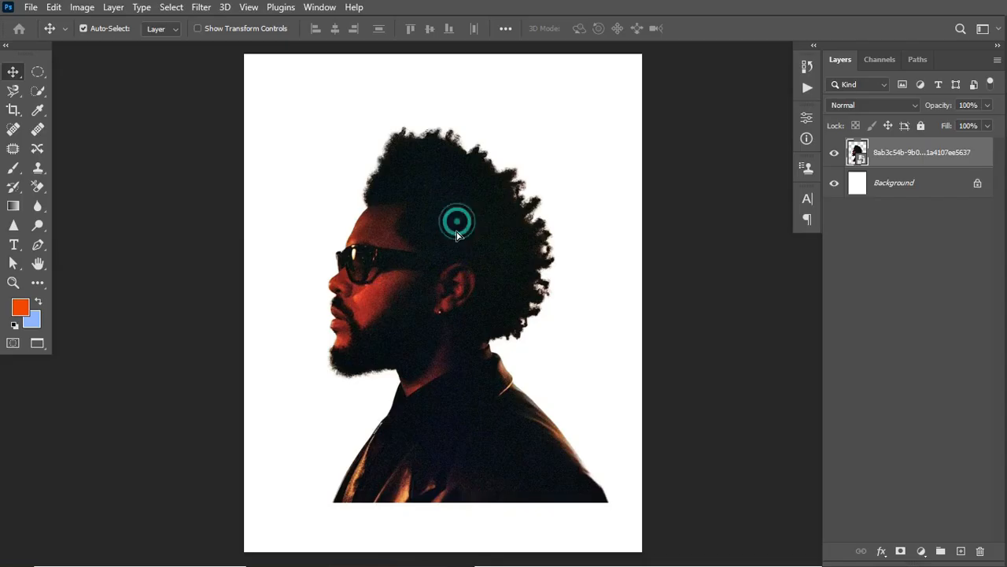
{"action": "left_click_drag", "start_coordinate": [459, 218], "coordinate": [449, 239]}
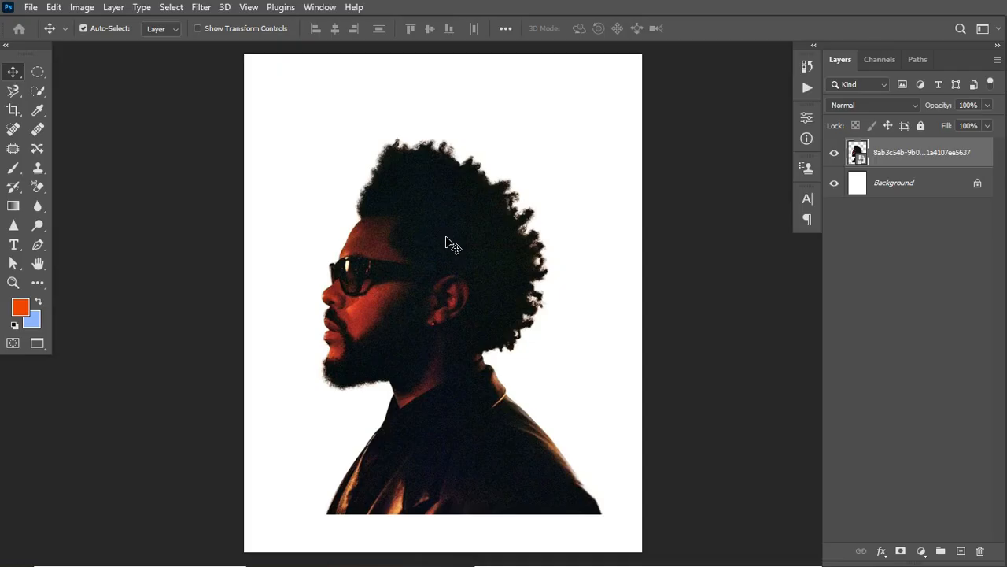
- Add a solid color fill layer in near-black 111111 between the Background and the portrait layer
{"action": "left_click", "coordinate": [913, 181]}
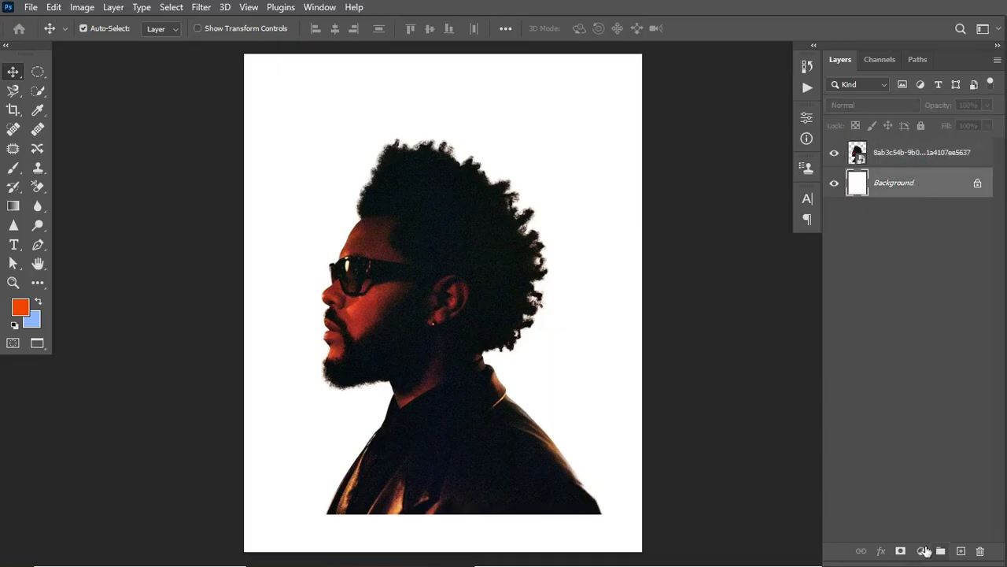
{"action": "left_click", "coordinate": [922, 551]}
{"action": "left_click", "coordinate": [946, 286]}
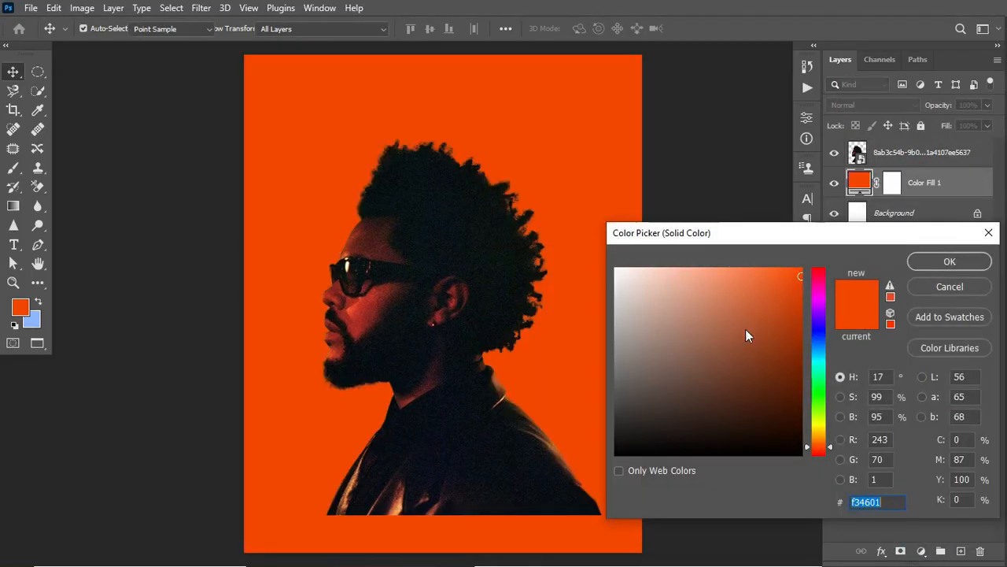
{"action": "left_click_drag", "start_coordinate": [635, 394], "coordinate": [612, 443]}
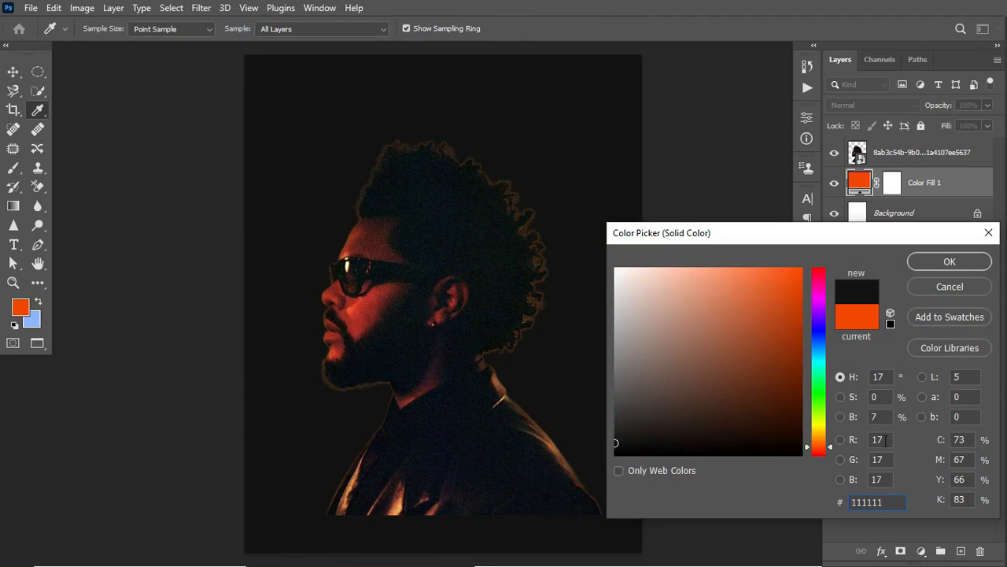
{"action": "left_click", "coordinate": [931, 261]}
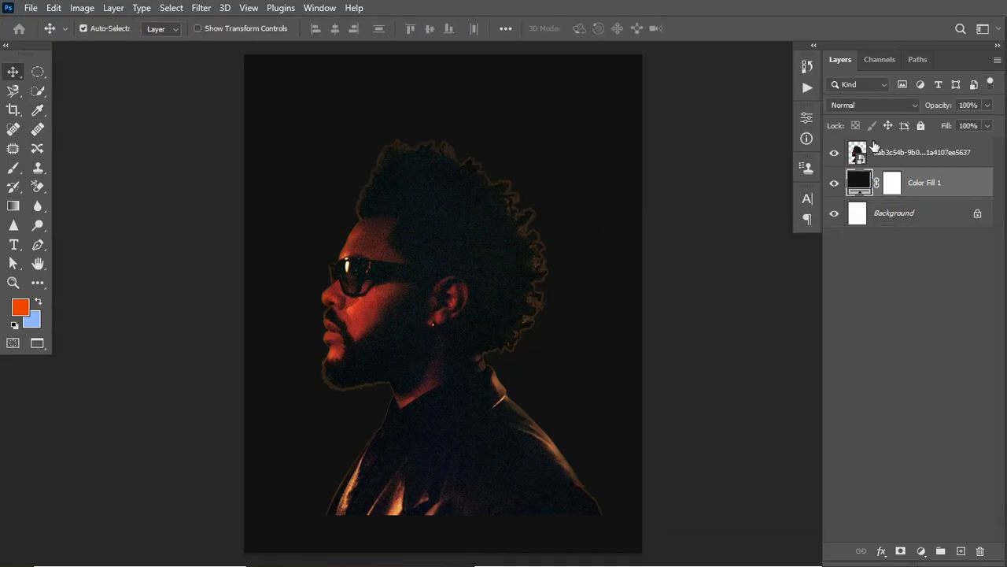
- Hide the portrait layer and draw a circle about 612 px wide above the color fill layer with the Ellipse Tool
{"action": "left_click", "coordinate": [876, 149]}
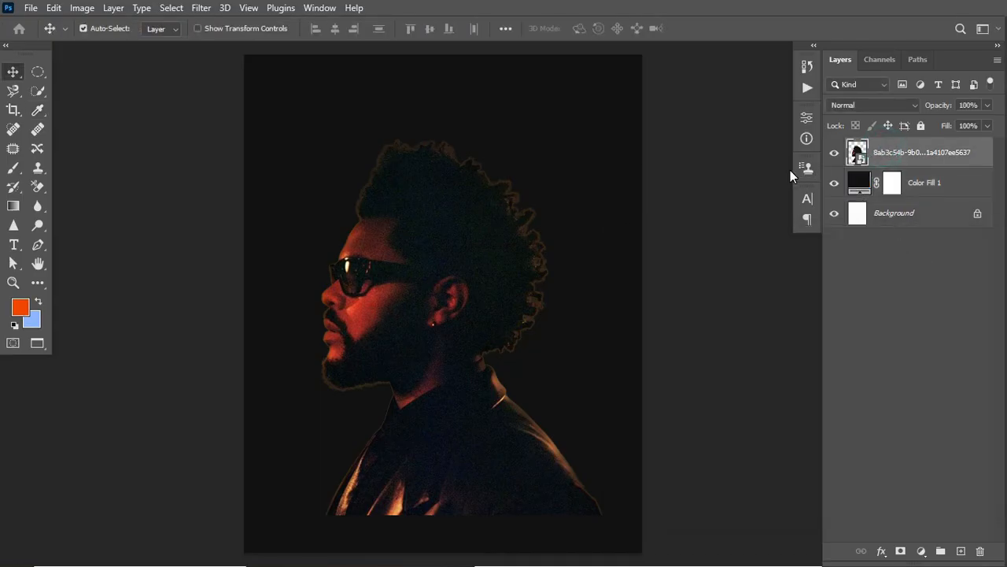
{"action": "left_click", "coordinate": [836, 156]}
{"action": "left_click", "coordinate": [938, 187]}
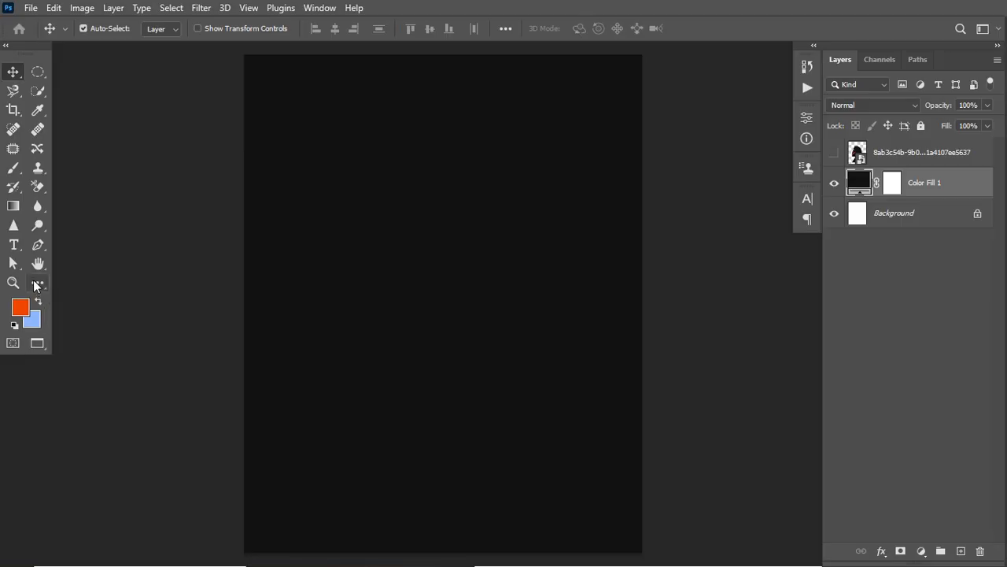
{"action": "key", "text": "u"}
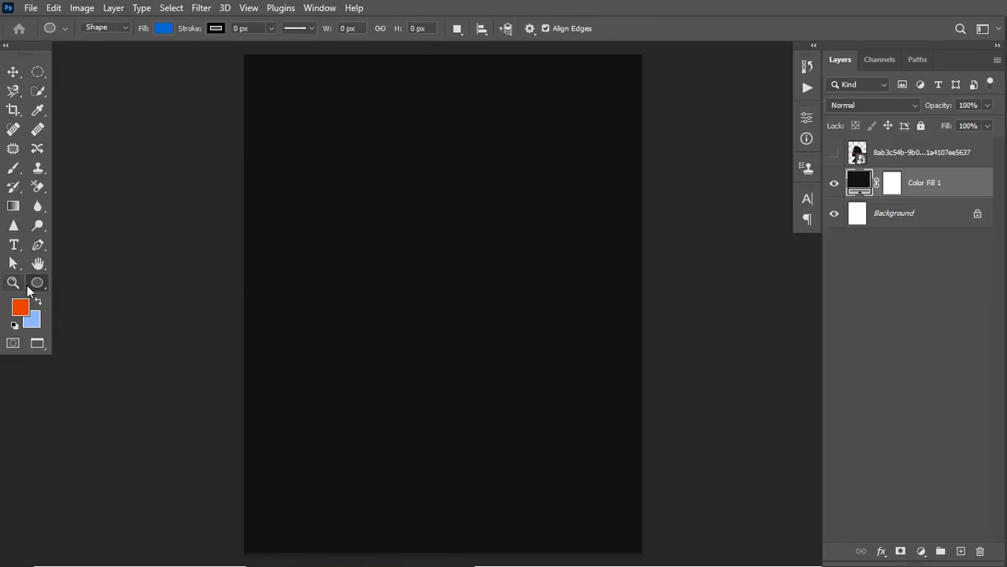
{"action": "right_click", "coordinate": [29, 284]}
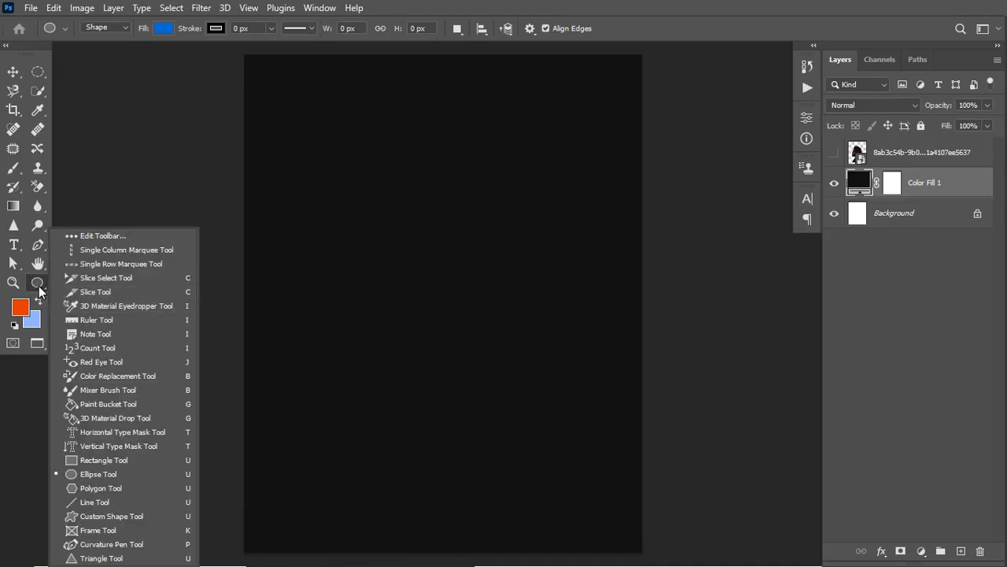
{"action": "right_click", "coordinate": [38, 286]}
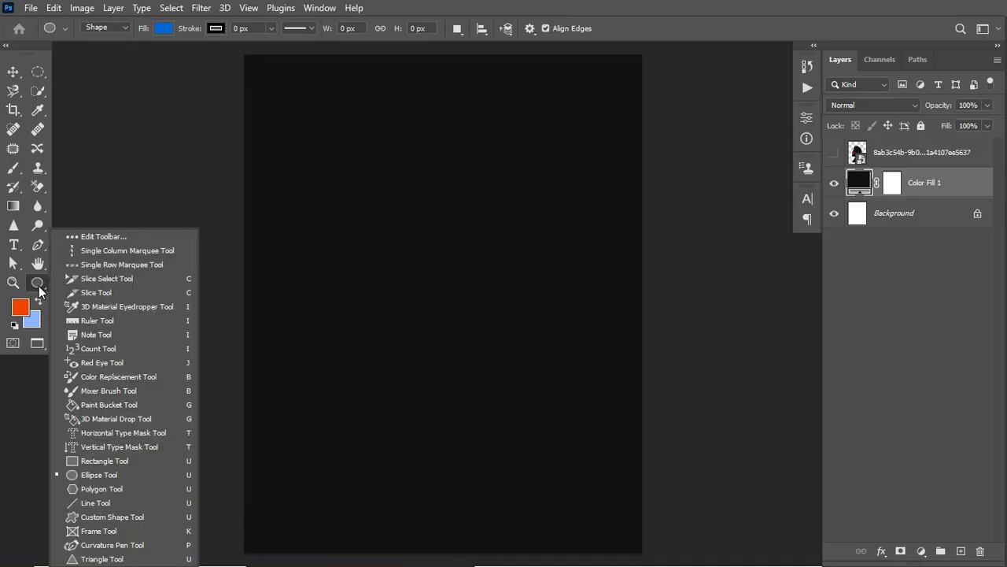
{"action": "left_click", "coordinate": [97, 474]}
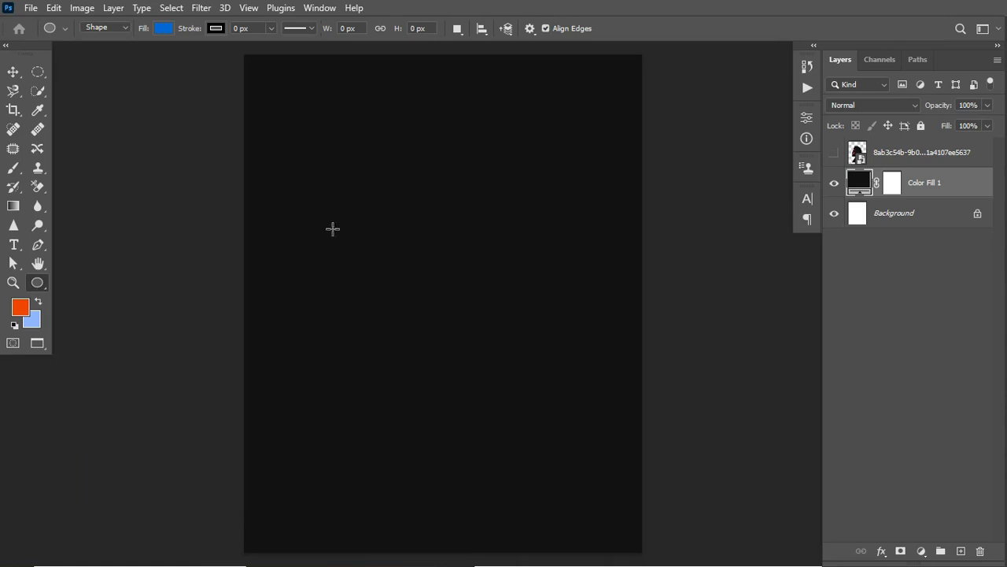
{"action": "mouse_move", "coordinate": [338, 206]}
{"action": "left_mouse_down"}
{"action": "mouse_move", "coordinate": [452, 340]}
{"action": "mouse_move", "coordinate": [508, 370]}
{"action": "mouse_move", "coordinate": [477, 367]}
{"action": "mouse_move", "coordinate": [595, 450]}
{"action": "mouse_move", "coordinate": [528, 436]}
{"action": "mouse_move", "coordinate": [563, 469]}
{"action": "left_mouse_up"}
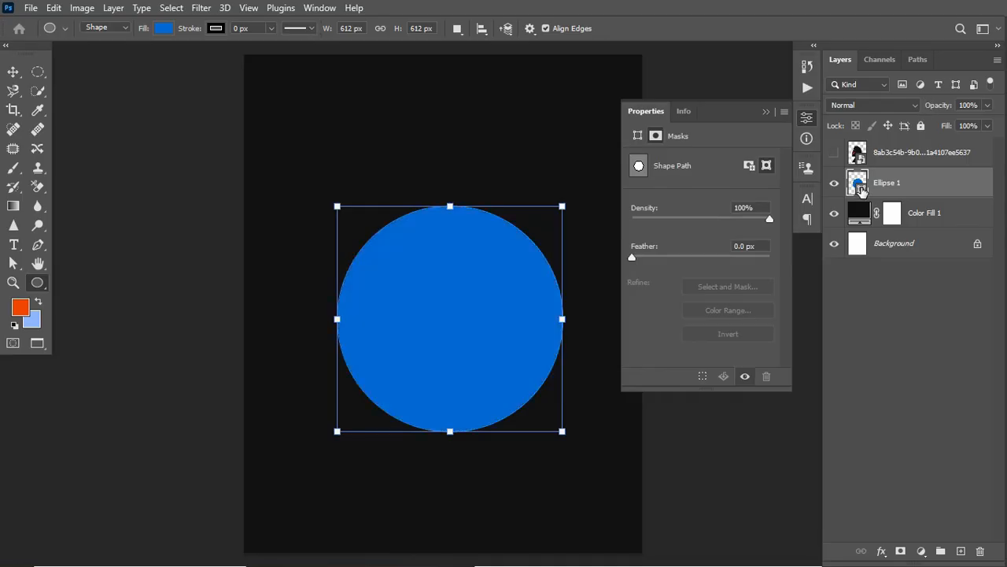
- Set the circle's fill to the orange foreground color f34601
{"action": "double_click", "coordinate": [861, 189]}
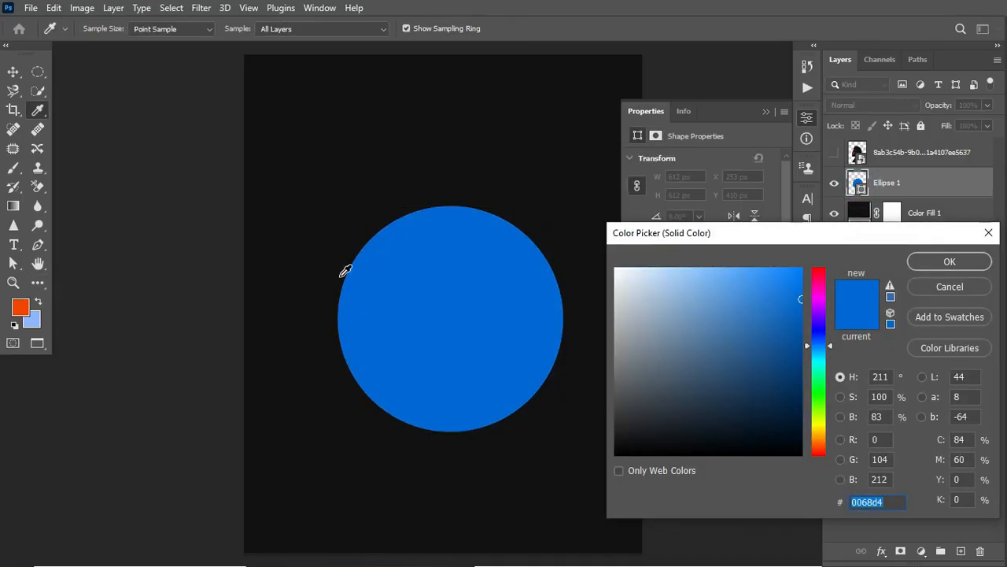
{"action": "left_click", "coordinate": [24, 304]}
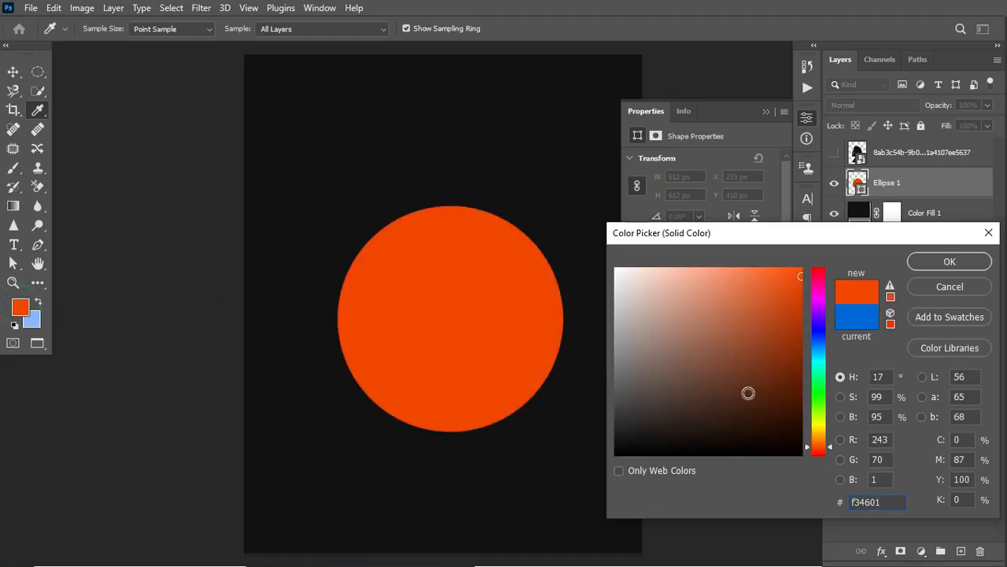
{"action": "left_click", "coordinate": [891, 496]}
{"action": "left_click", "coordinate": [970, 260]}
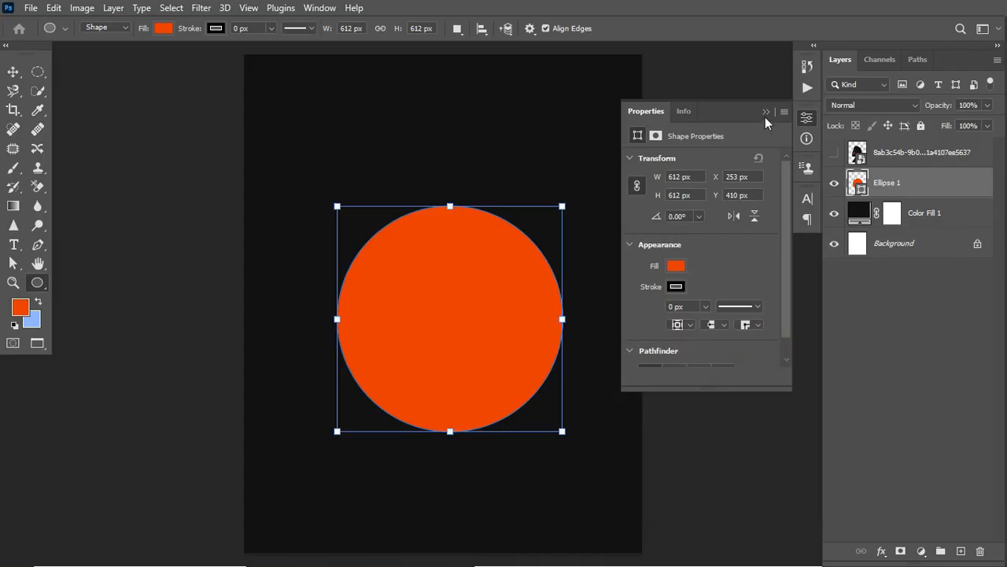
{"action": "left_click", "coordinate": [766, 112]}
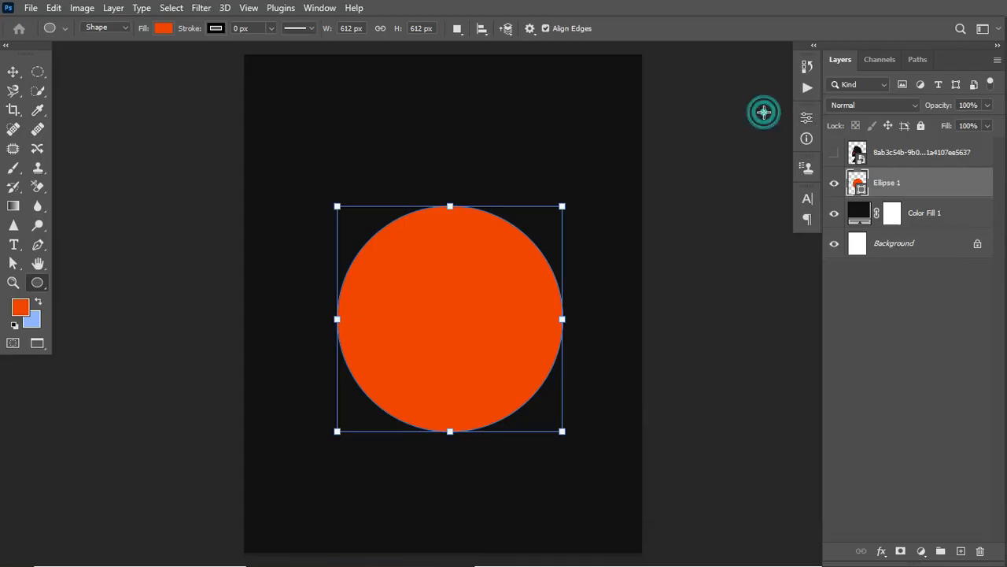
- Show the portrait layer again and convert it to a smart object
{"action": "left_click", "coordinate": [866, 161]}
{"action": "left_click", "coordinate": [833, 152]}
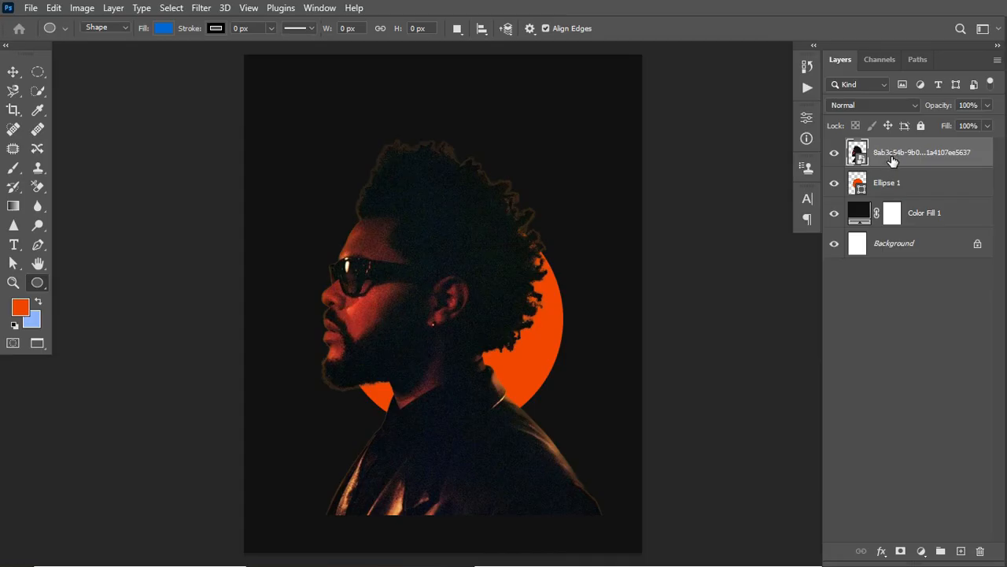
{"action": "key", "text": "ctrl+t"}
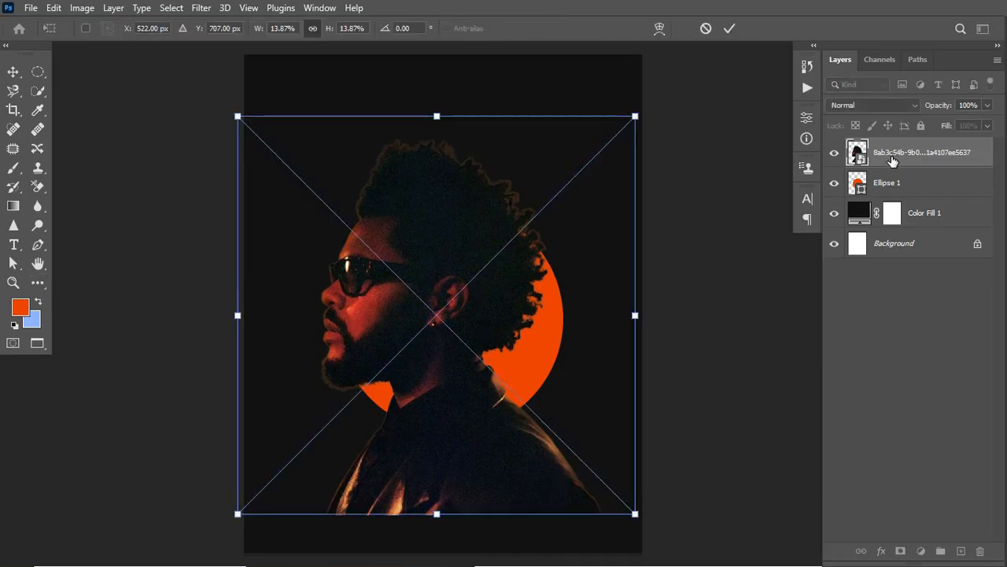
{"action": "key", "text": "Return"}
{"action": "right_click", "coordinate": [887, 162]}
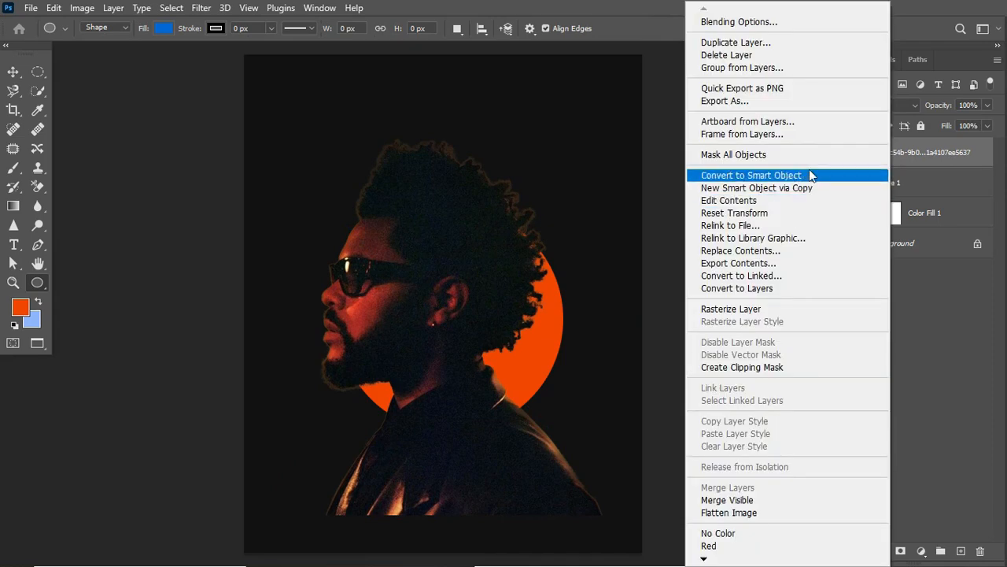
{"action": "left_click", "coordinate": [810, 172]}
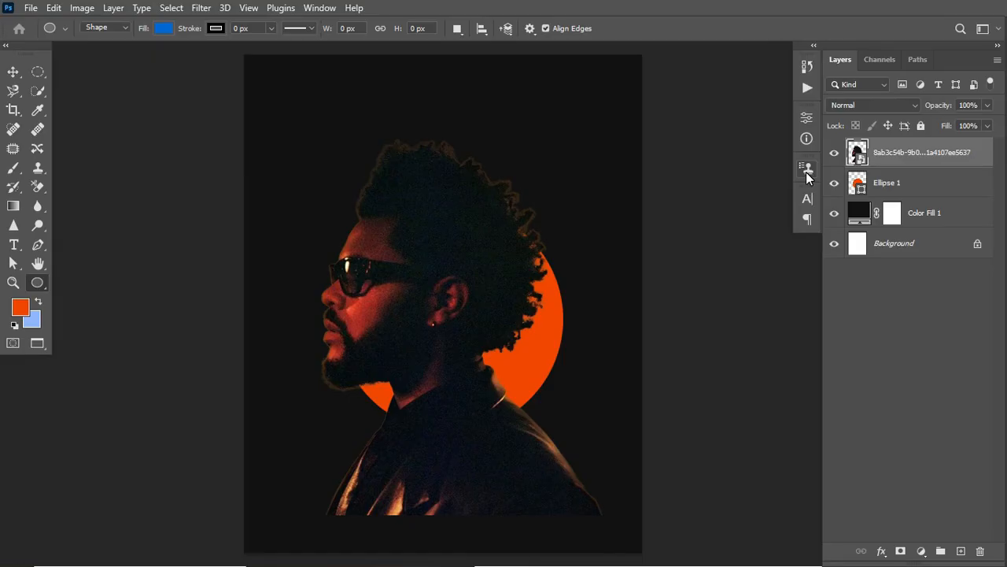
- Scale the portrait down to about 83% and move it lower so the head sits over the orange circle
{"action": "key", "text": "ctrl+t"}
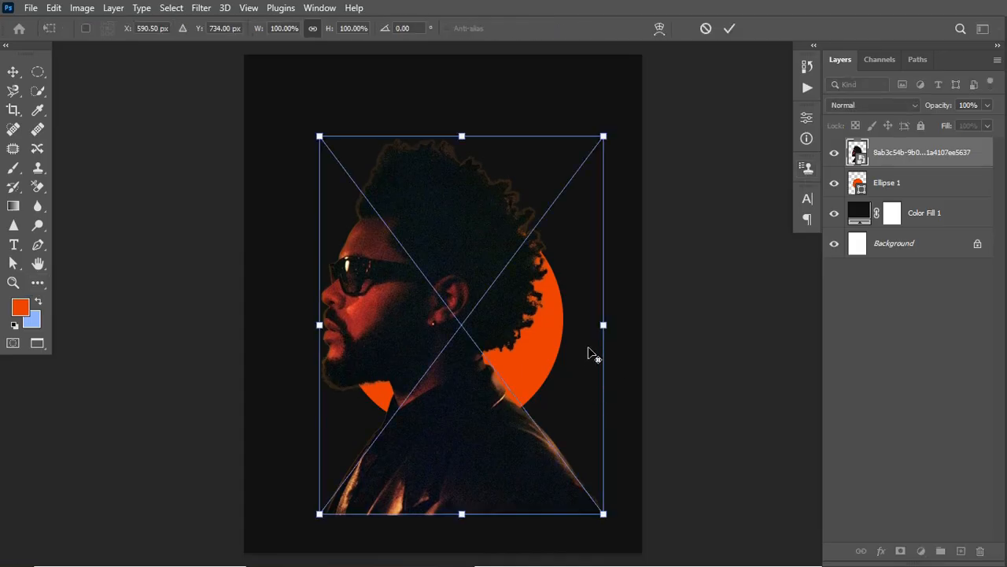
{"action": "left_click_drag", "start_coordinate": [604, 323], "coordinate": [596, 326]}
{"action": "left_click_drag", "start_coordinate": [496, 328], "coordinate": [493, 355]}
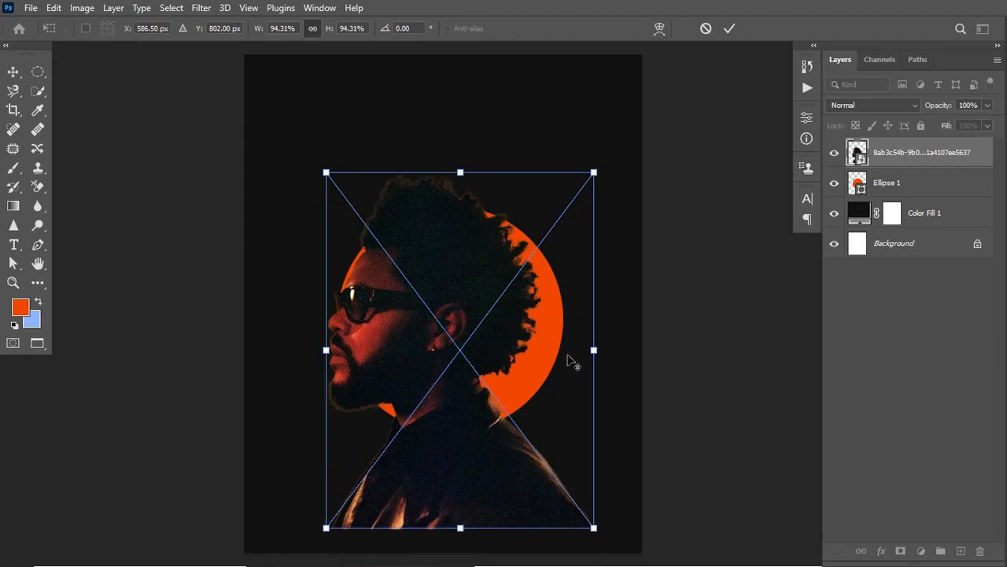
{"action": "left_click_drag", "start_coordinate": [592, 350], "coordinate": [580, 355]}
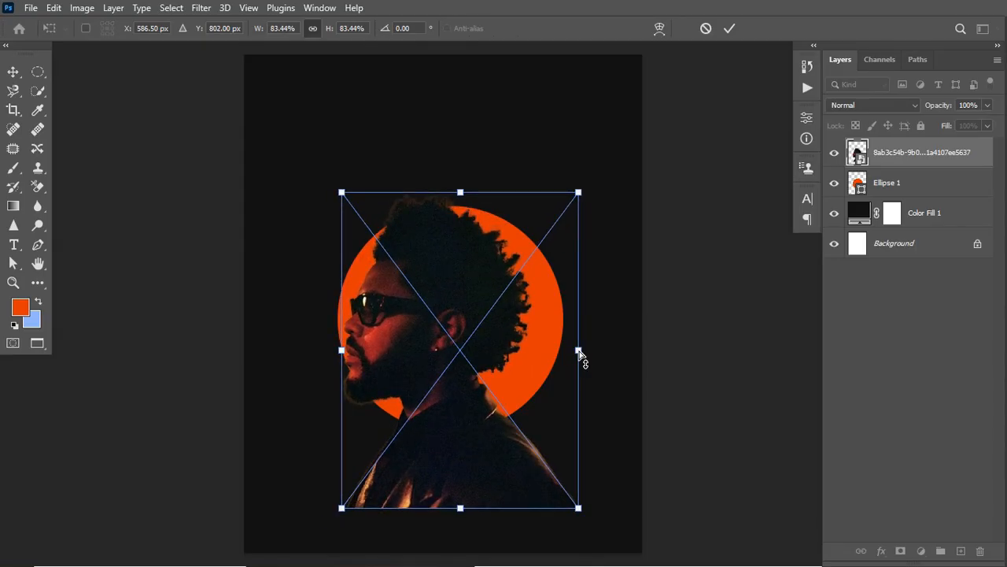
{"action": "key", "text": "Return"}
- Enlarge the orange circle proportionally to about 700 px so it surrounds the portrait's head
{"action": "left_click", "coordinate": [898, 187]}
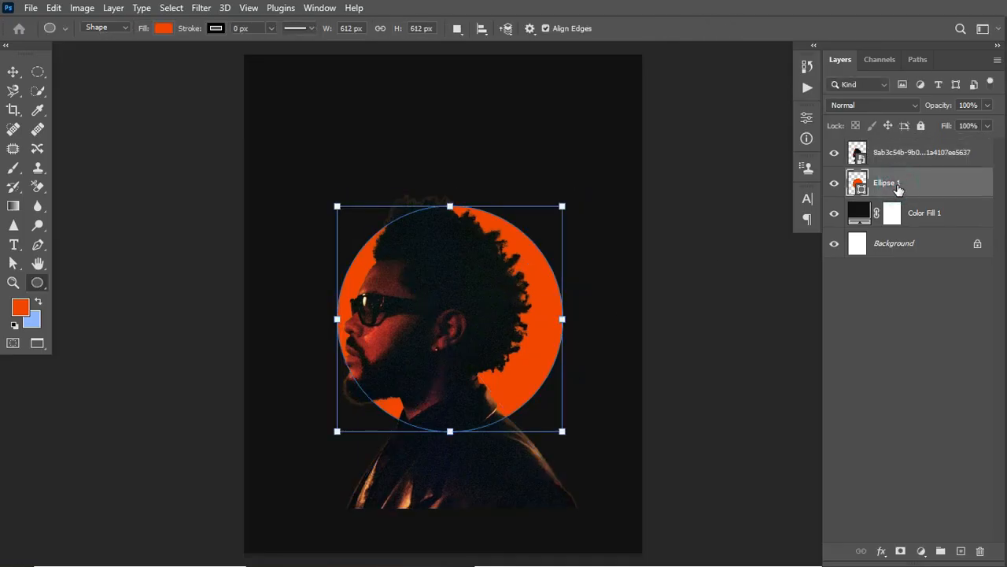
{"action": "key", "text": "ctrl+t"}
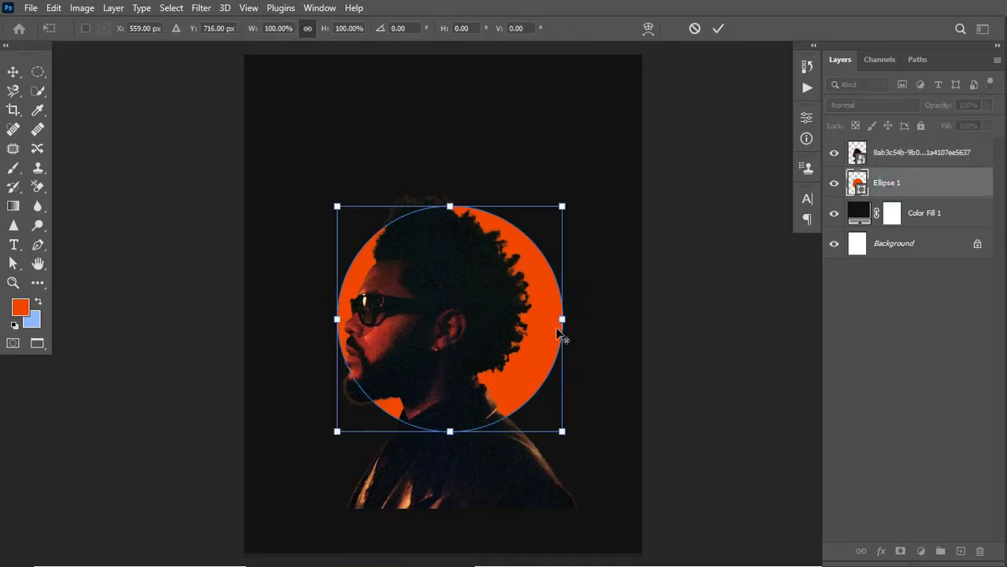
{"action": "left_click_drag", "start_coordinate": [563, 319], "coordinate": [517, 336]}
{"action": "key", "text": "Return"}
{"action": "key", "text": "u"}
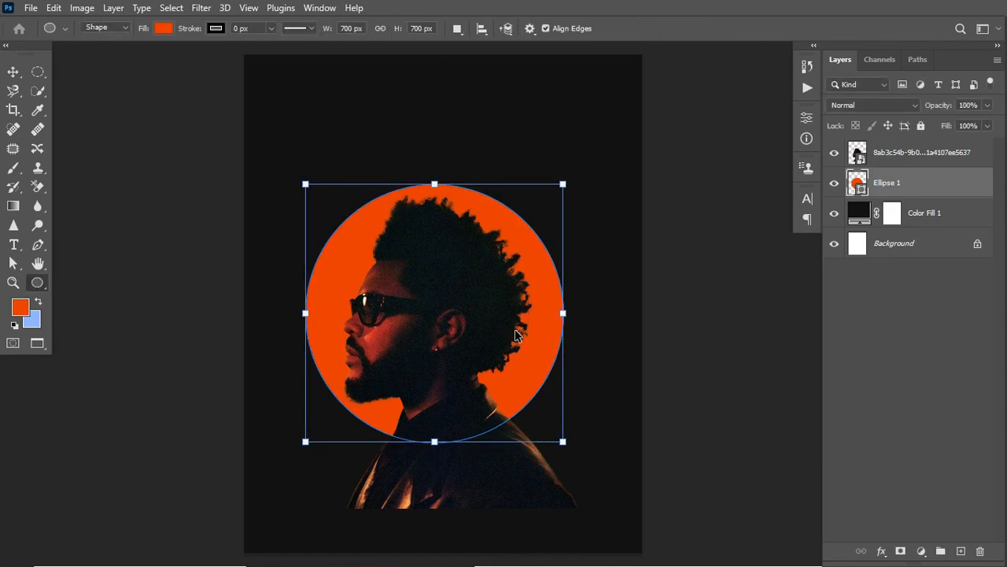
- Center the orange circle horizontally on the canvas and clear the selection
{"action": "key", "text": "ctrl+a"}
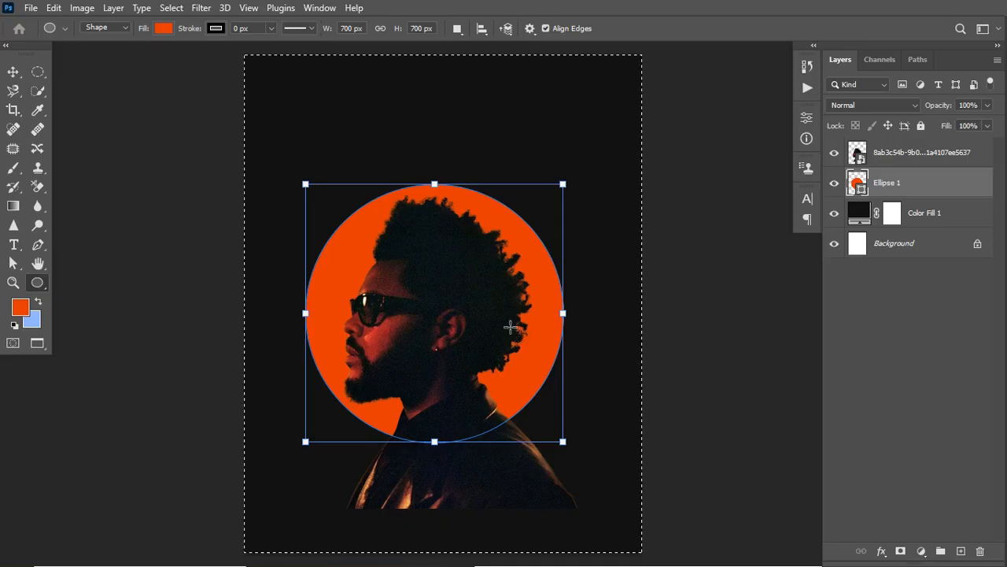
{"action": "left_click", "coordinate": [13, 71]}
{"action": "left_click", "coordinate": [339, 33]}
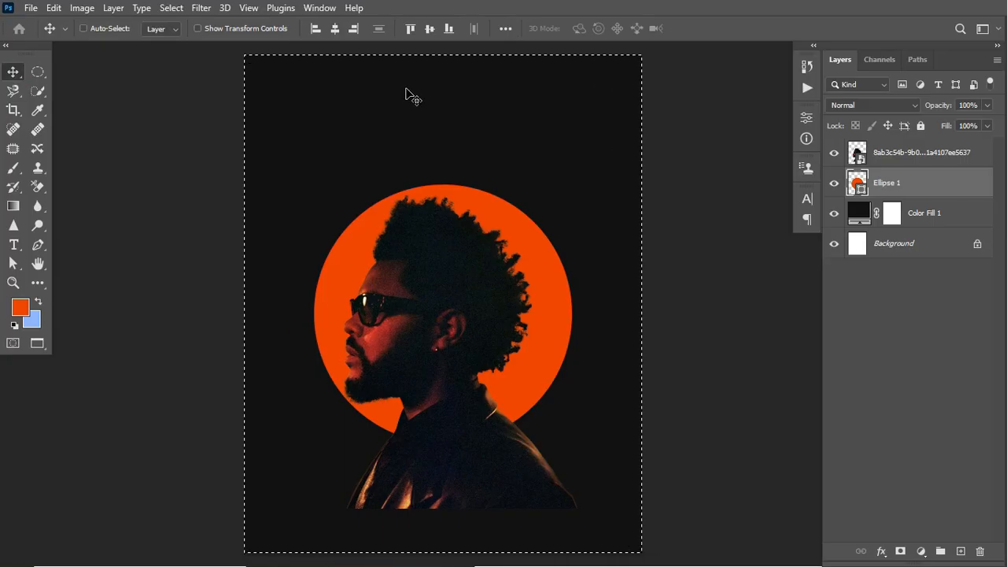
{"action": "key", "text": "ctrl+d"}
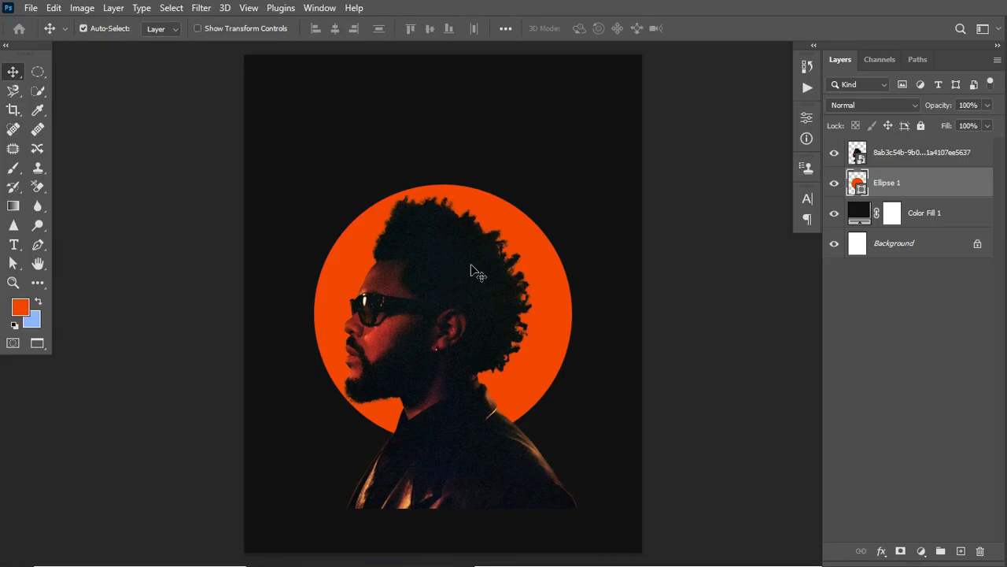
- Shift the portrait slightly to the right so the head sits centrally within the orange circle
{"action": "left_click_drag", "start_coordinate": [425, 277], "coordinate": [456, 283]}
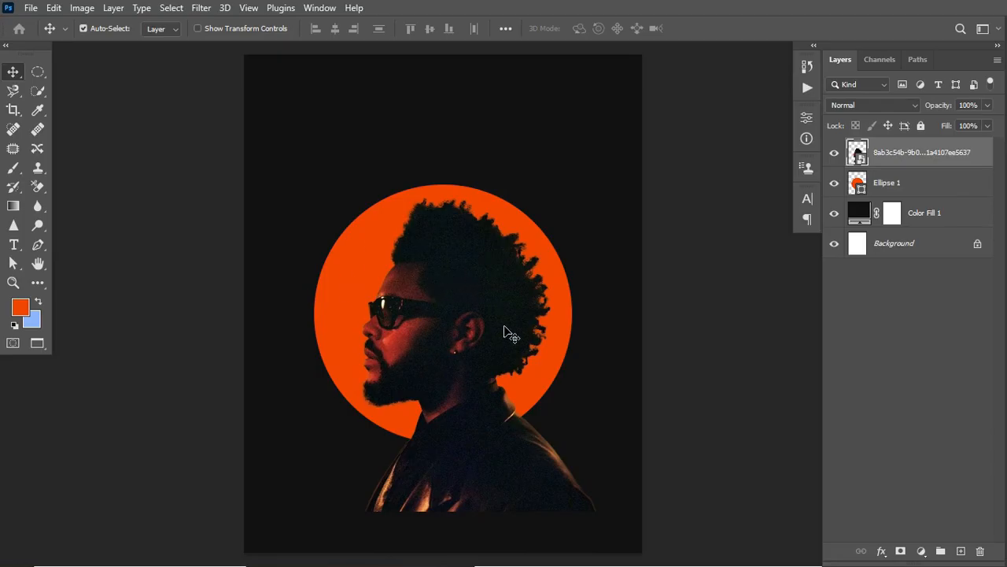
{"action": "left_click_drag", "start_coordinate": [503, 329], "coordinate": [499, 327]}
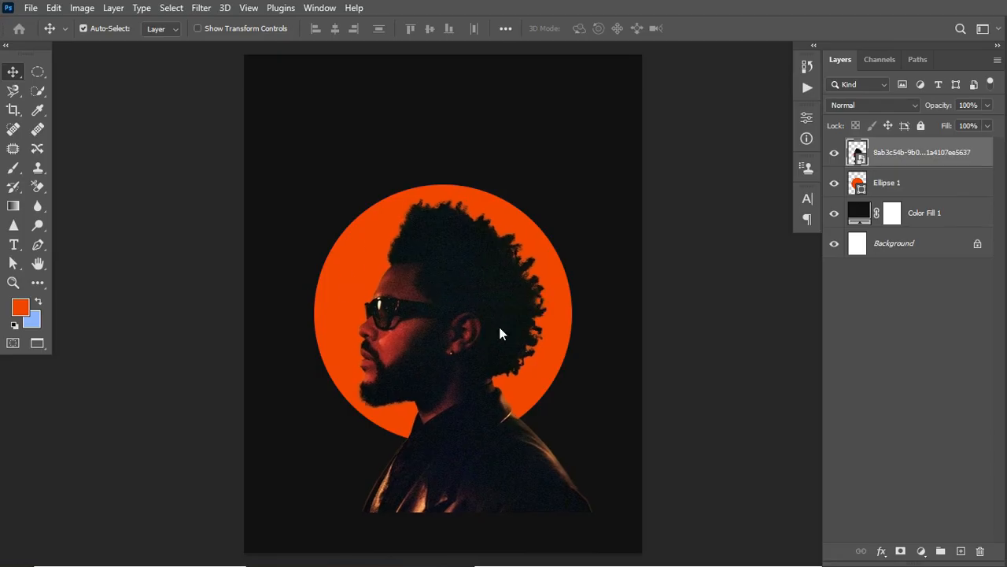
- Duplicate the orange circle layer Ellipse 1 twice and hide both copies
{"action": "left_click", "coordinate": [934, 189]}
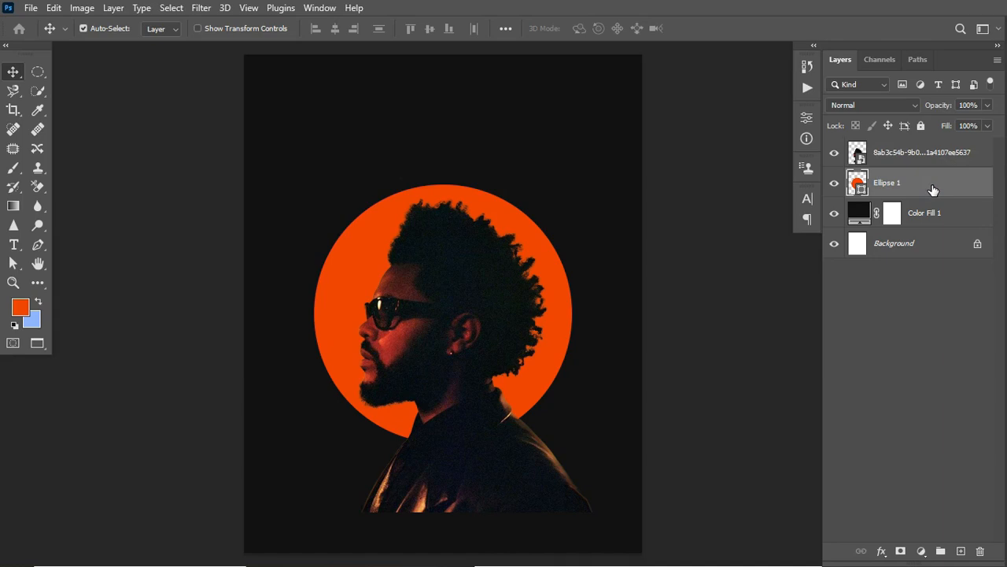
{"action": "key", "text": "ctrl+j"}
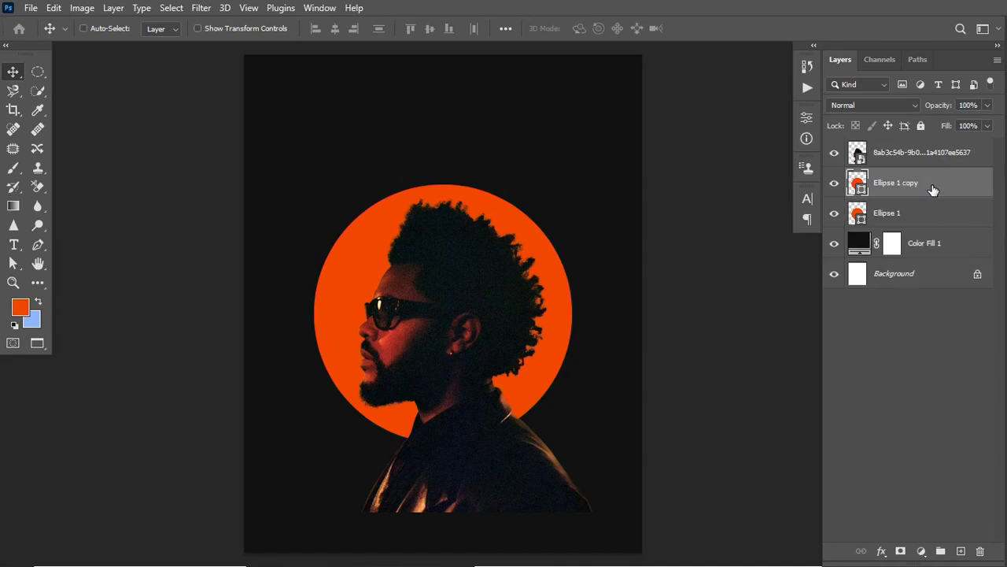
{"action": "key", "text": "ctrl+j"}
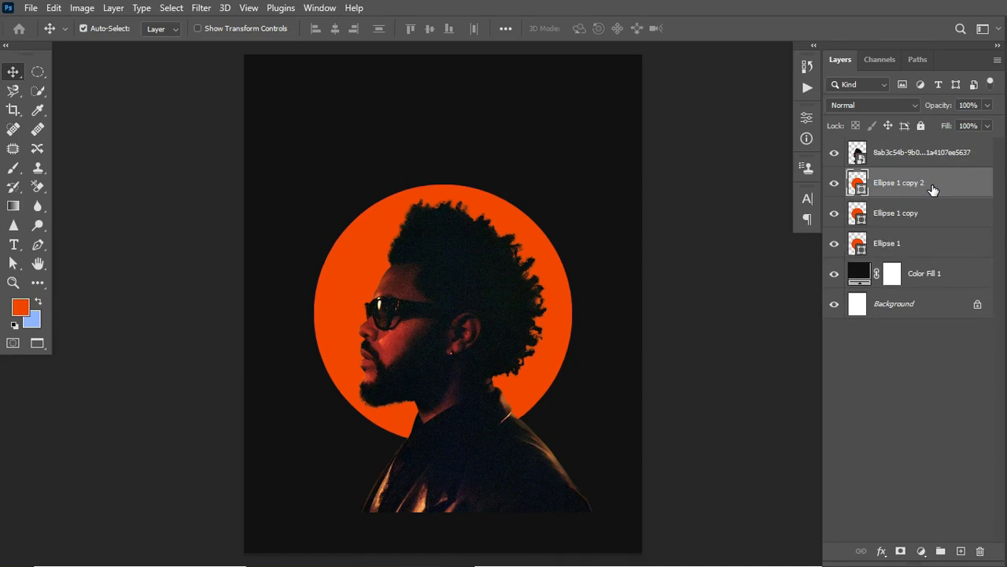
{"action": "left_click", "coordinate": [834, 183]}
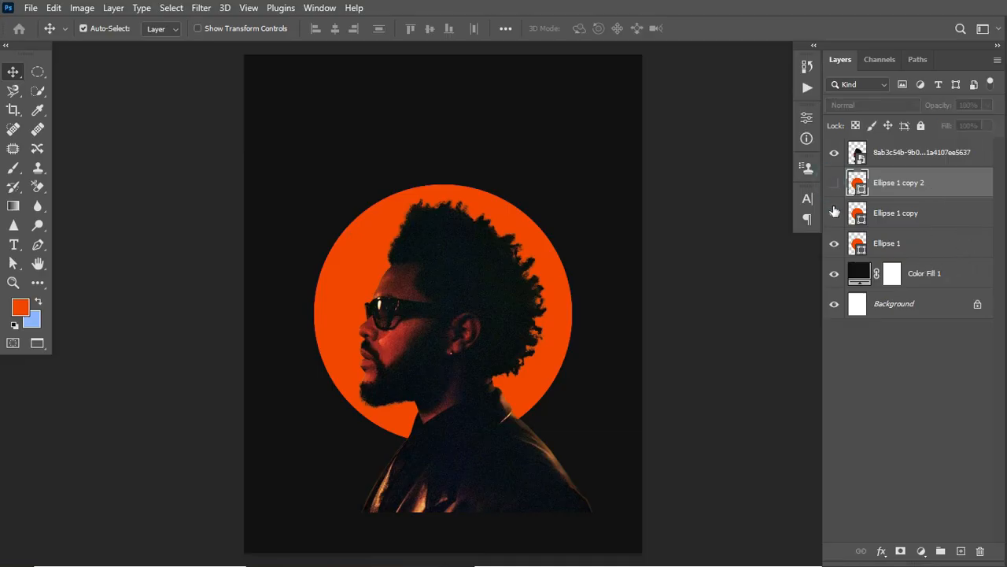
{"action": "left_click", "coordinate": [834, 213]}
- Convert the original Ellipse 1 layer to a smart object and apply a Gaussian Blur with a 5.0 px radius
{"action": "left_click", "coordinate": [906, 249]}
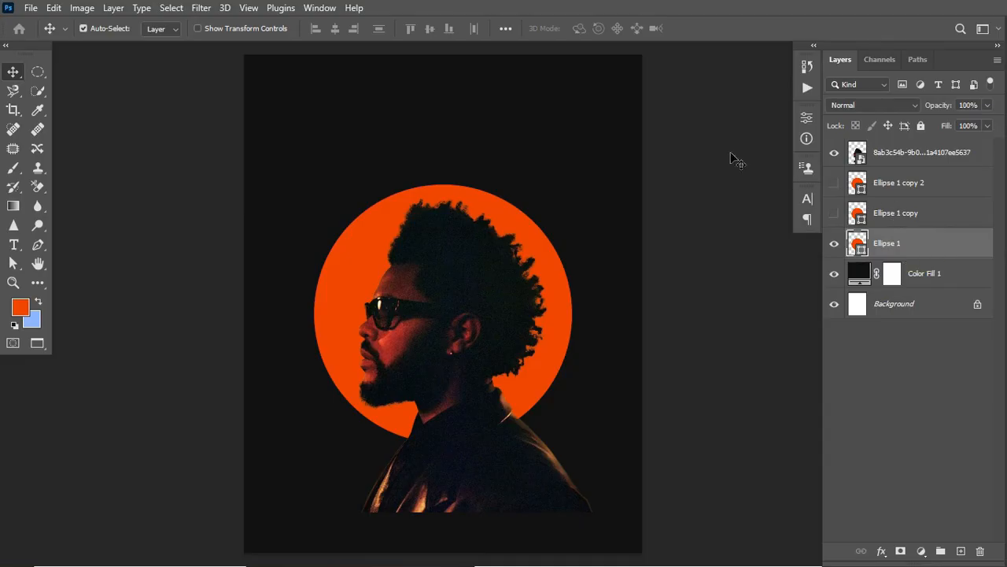
{"action": "left_click", "coordinate": [201, 8]}
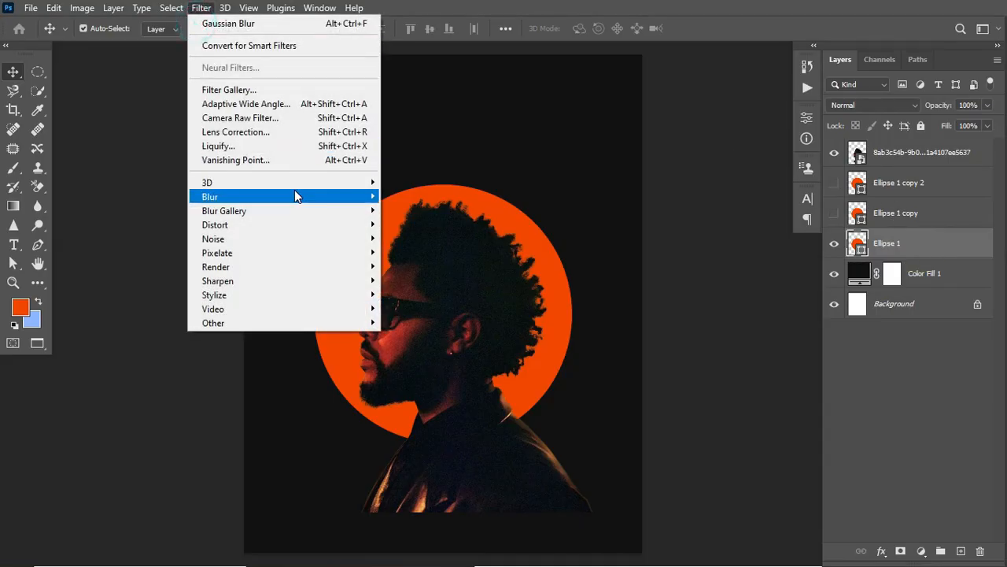
{"action": "mouse_move", "coordinate": [310, 195]}
{"action": "left_click", "coordinate": [421, 251]}
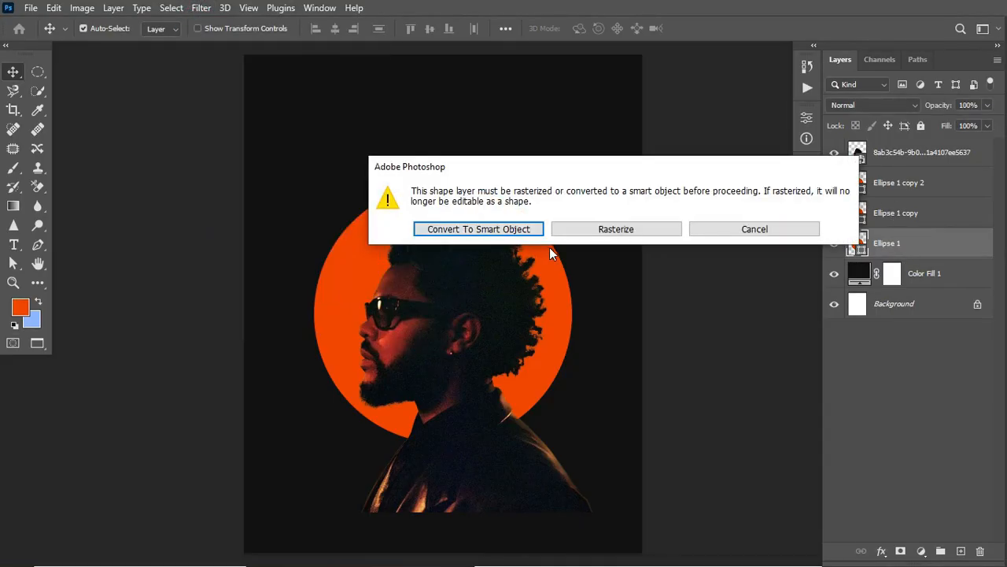
{"action": "left_click", "coordinate": [506, 235]}
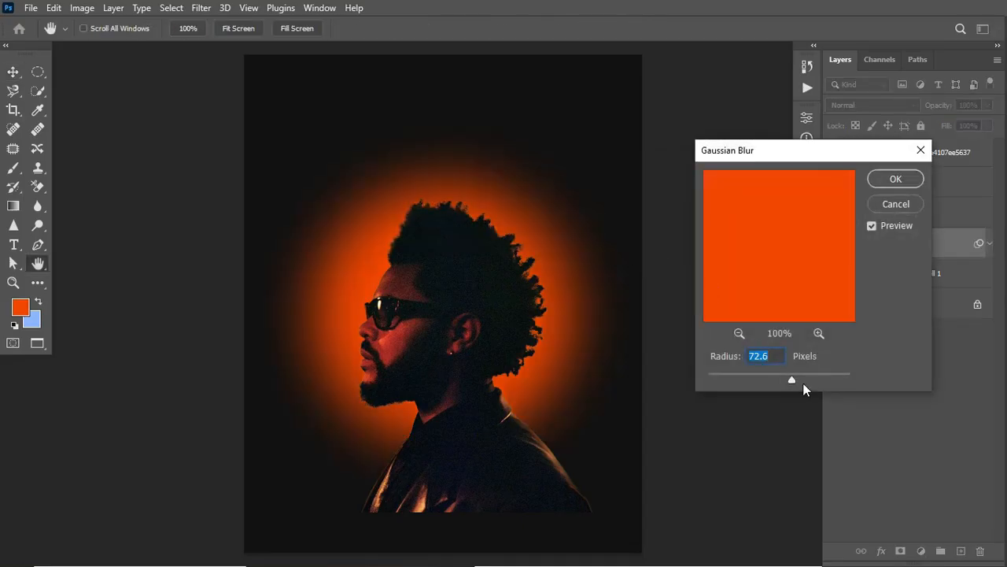
{"action": "left_click_drag", "start_coordinate": [781, 378], "coordinate": [736, 373]}
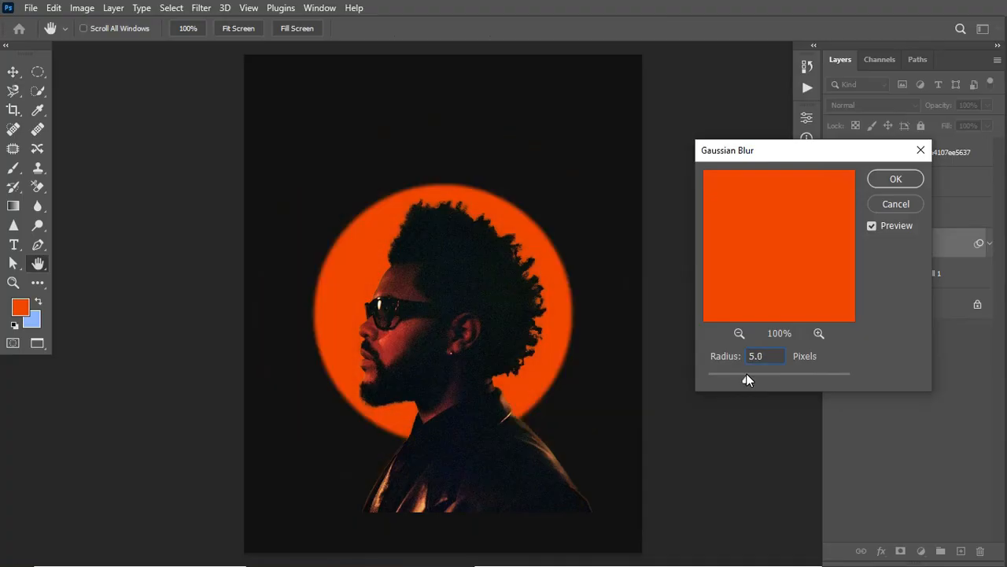
{"action": "left_click_drag", "start_coordinate": [745, 374], "coordinate": [746, 374]}
{"action": "left_click", "coordinate": [896, 179]}
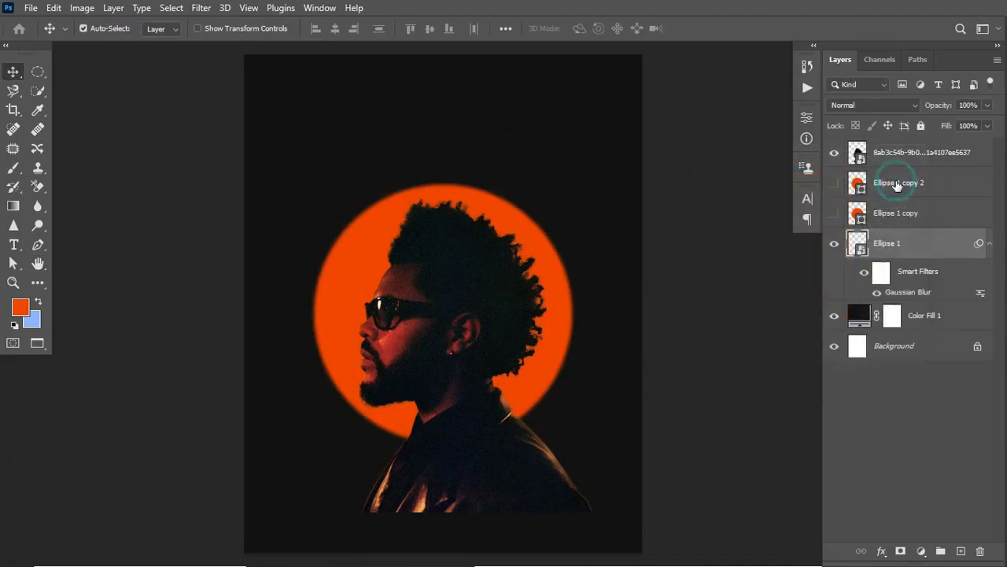
- Show Ellipse 1 copy, convert it to a smart object and apply a Gaussian Blur with a 72.6 px radius
{"action": "left_click", "coordinate": [919, 220]}
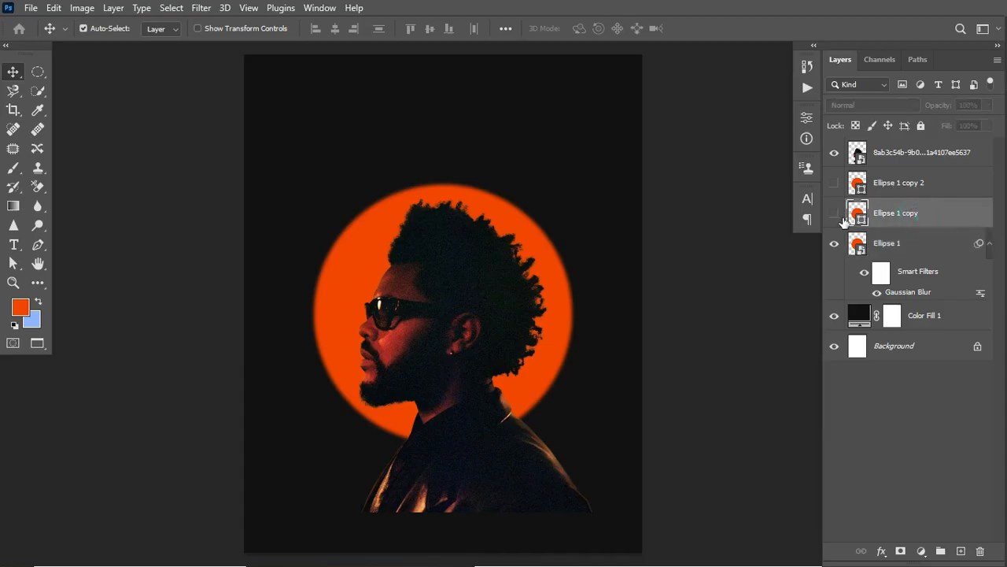
{"action": "left_click", "coordinate": [835, 214]}
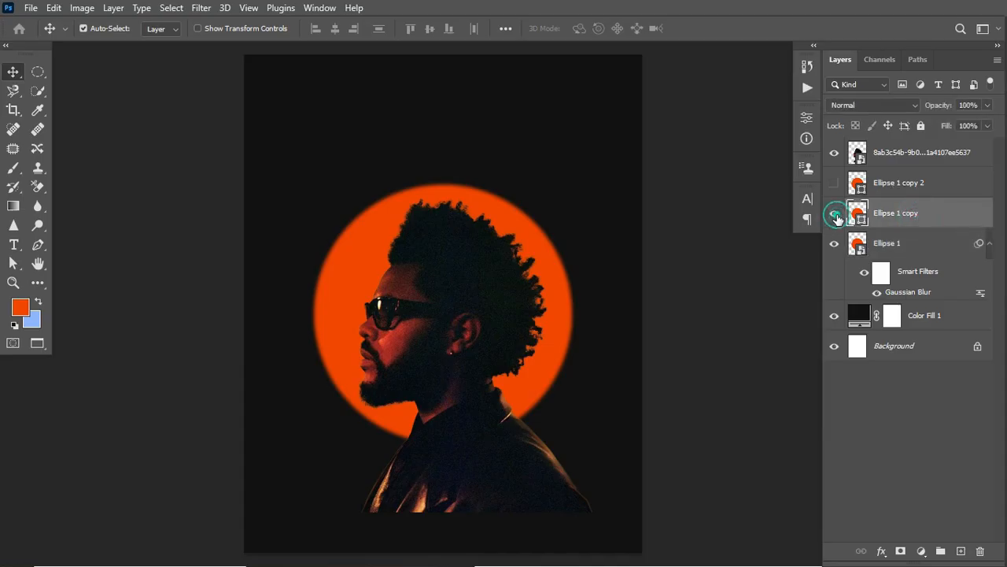
{"action": "left_click", "coordinate": [200, 9]}
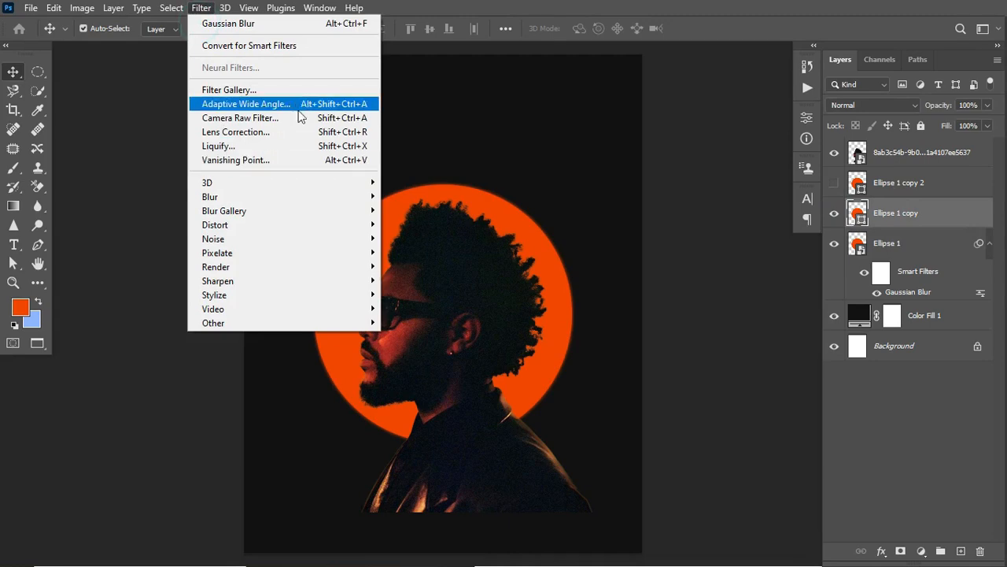
{"action": "mouse_move", "coordinate": [277, 198]}
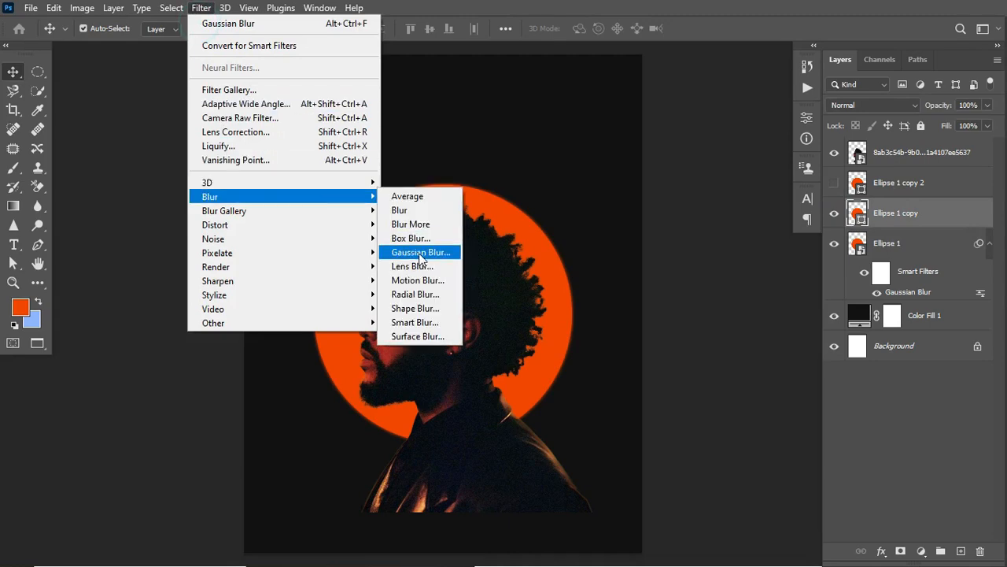
{"action": "left_click", "coordinate": [423, 252]}
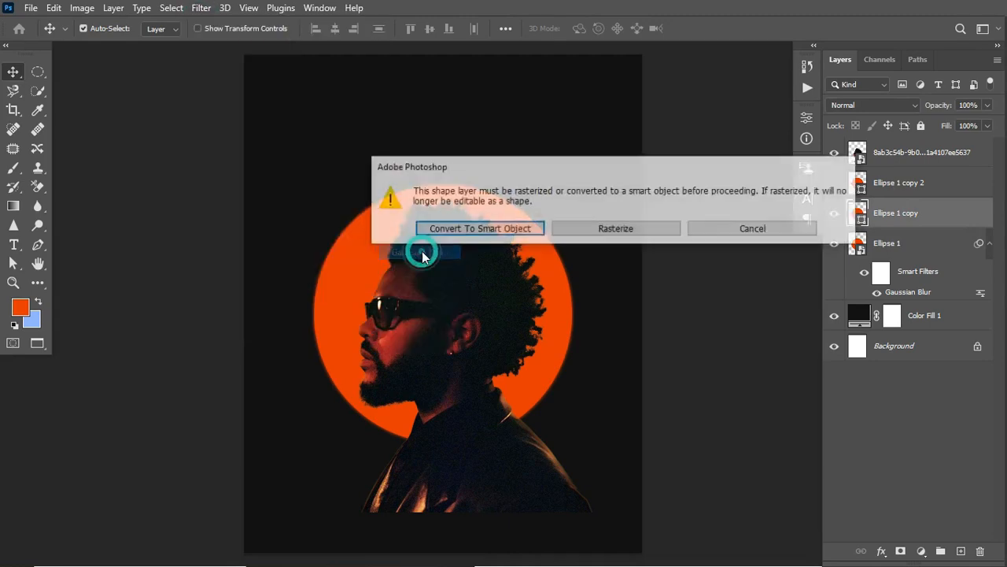
{"action": "left_click", "coordinate": [518, 228]}
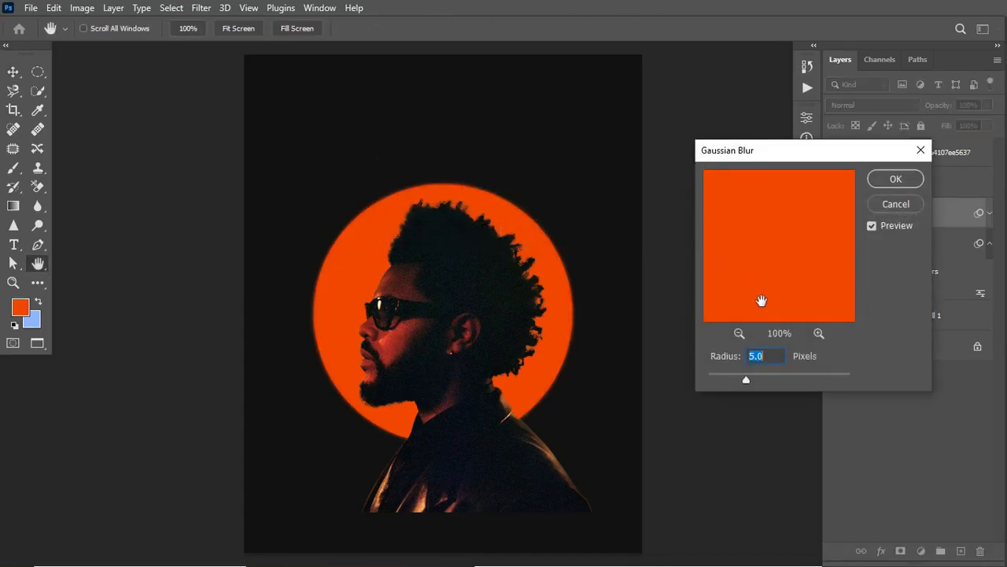
{"action": "left_click_drag", "start_coordinate": [777, 379], "coordinate": [792, 383]}
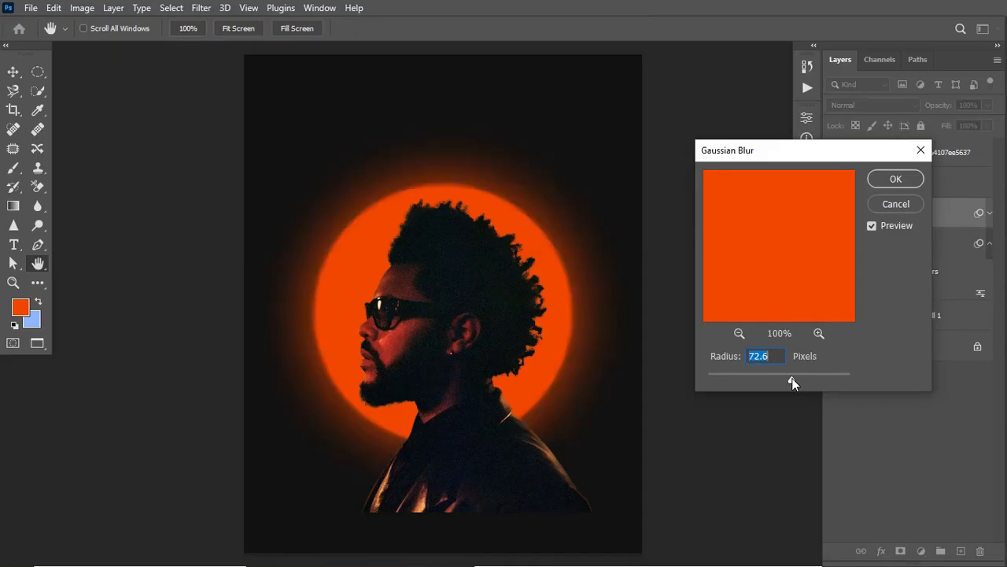
{"action": "left_click", "coordinate": [881, 180]}
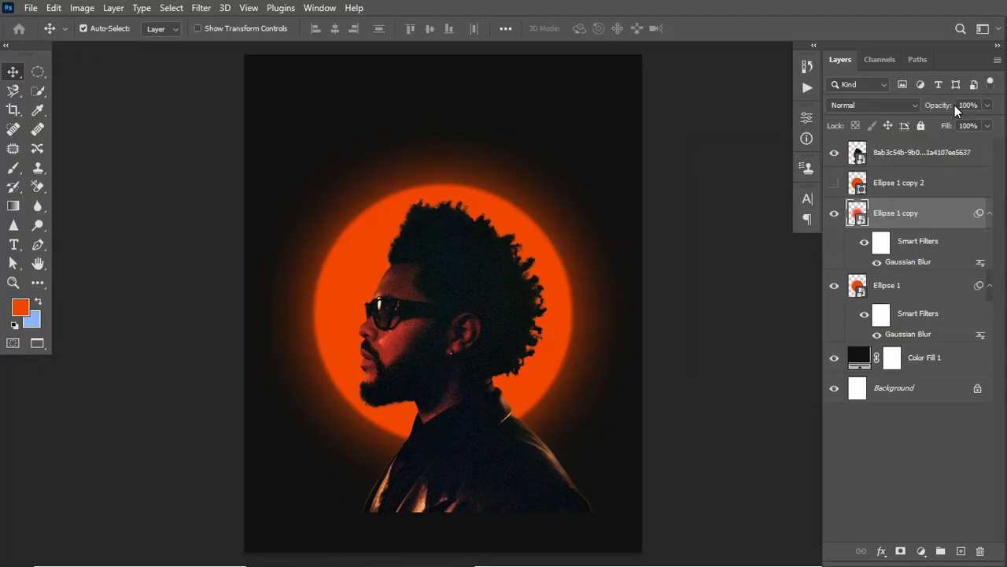
- Lower the opacity of Ellipse 1 copy to 45% and collapse the smart filter lists of both blurred circles
{"action": "left_click_drag", "start_coordinate": [945, 106], "coordinate": [906, 118]}
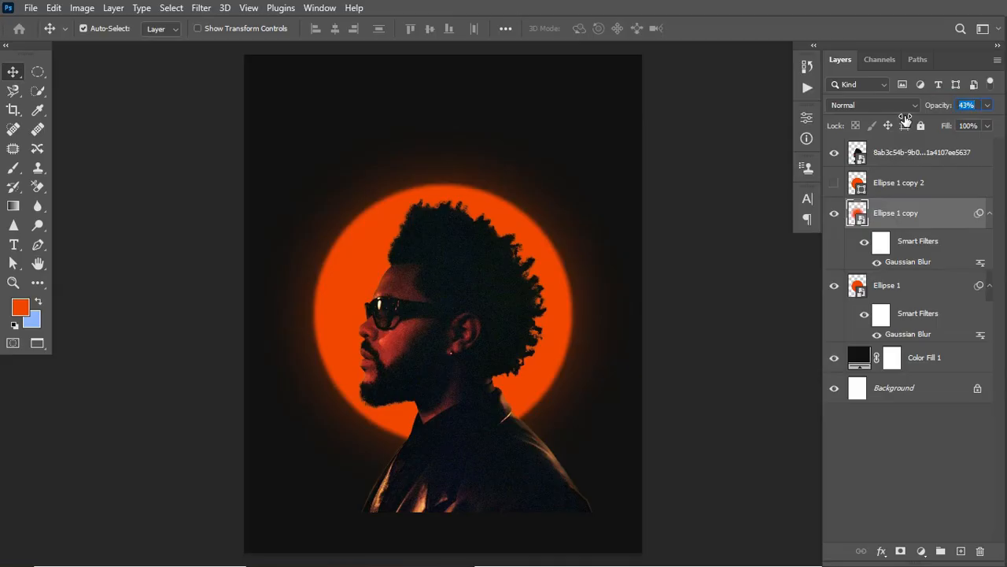
{"action": "left_click", "coordinate": [990, 214]}
{"action": "left_click", "coordinate": [989, 243]}
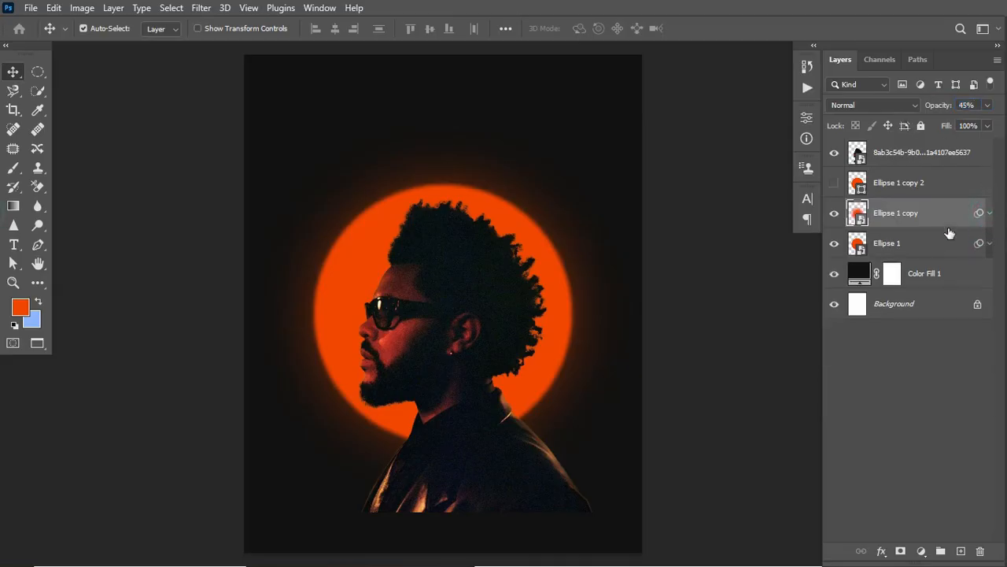
- Show Ellipse 1 copy 2, convert it to a smart object and apply a Gaussian Blur with a 110 px radius
{"action": "left_click", "coordinate": [899, 184]}
{"action": "left_click", "coordinate": [835, 184]}
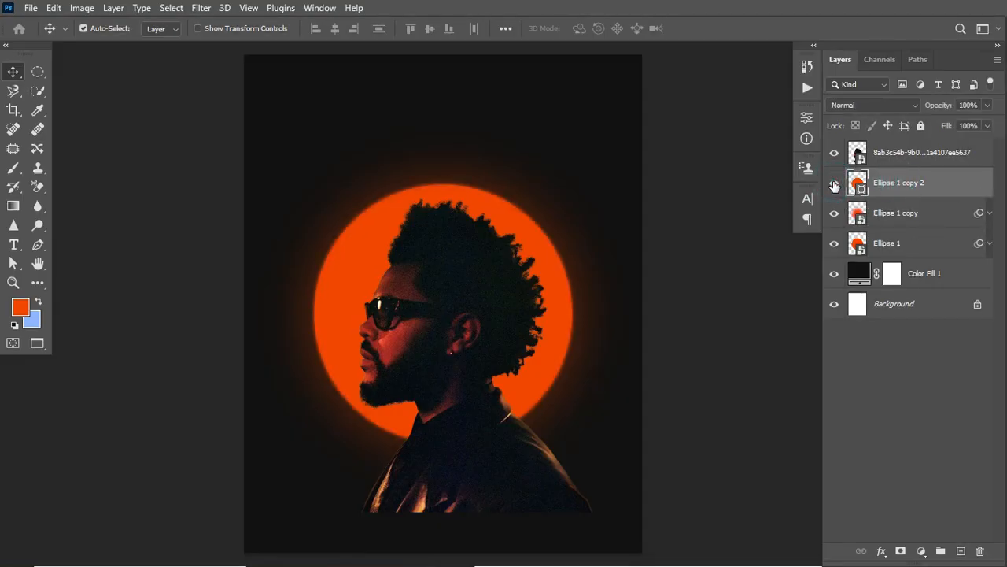
{"action": "left_click", "coordinate": [201, 10]}
{"action": "mouse_move", "coordinate": [367, 198]}
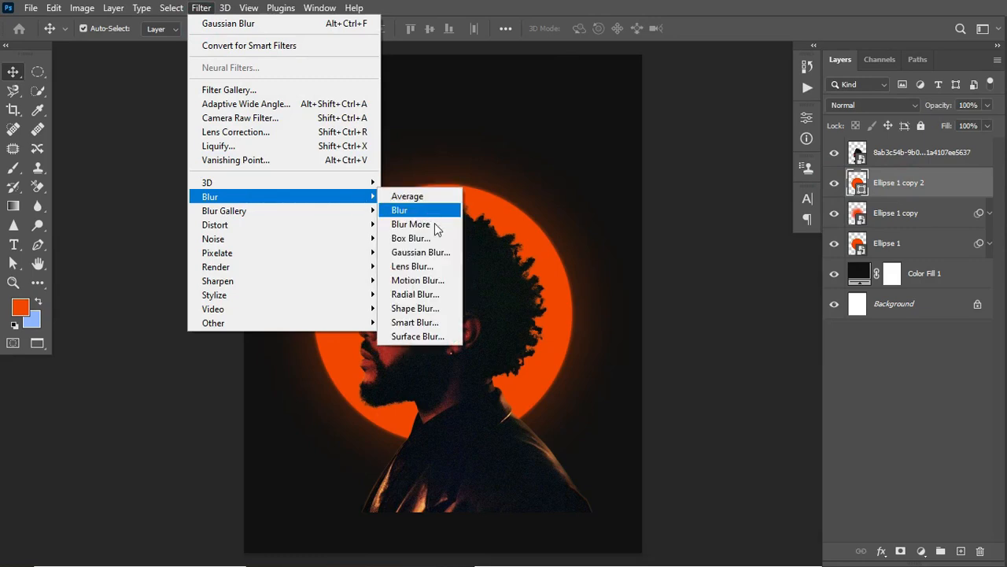
{"action": "left_click", "coordinate": [422, 252]}
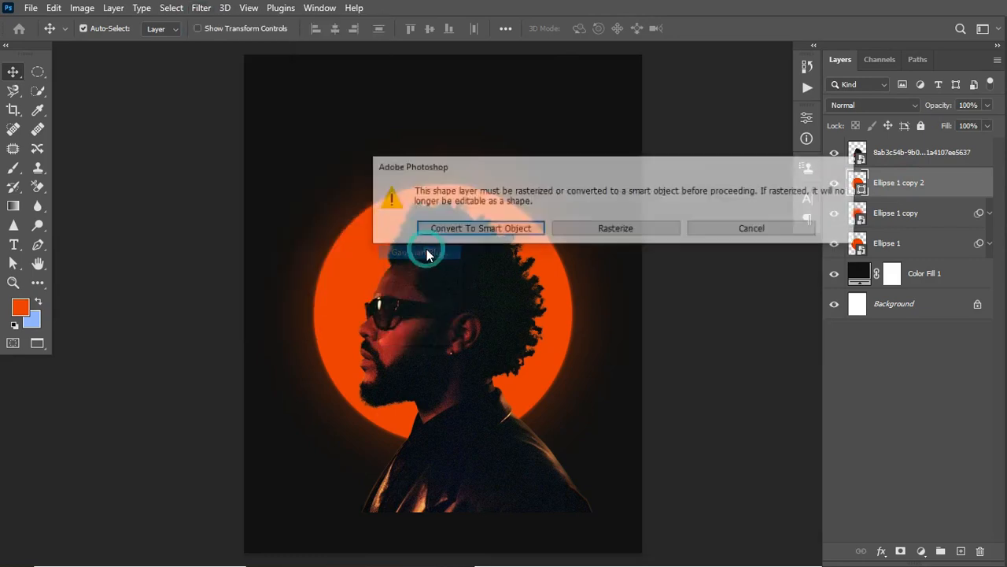
{"action": "left_click", "coordinate": [540, 233]}
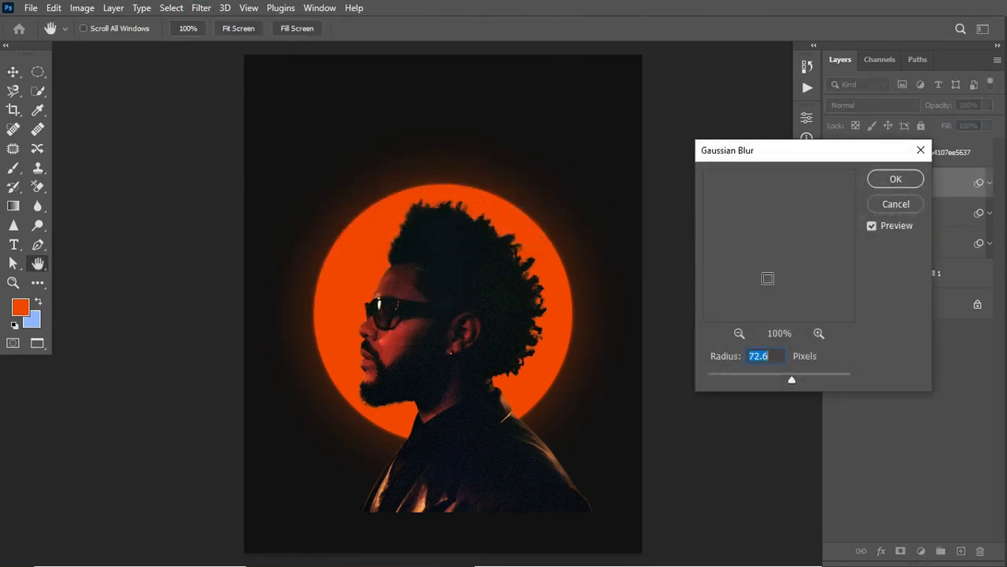
{"action": "left_click_drag", "start_coordinate": [791, 377], "coordinate": [802, 379]}
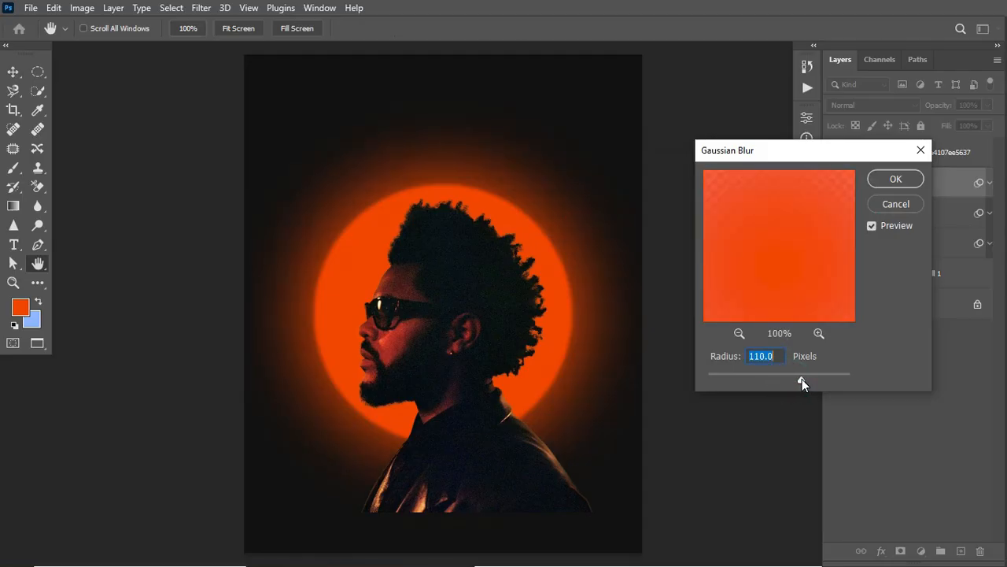
{"action": "left_click", "coordinate": [908, 185]}
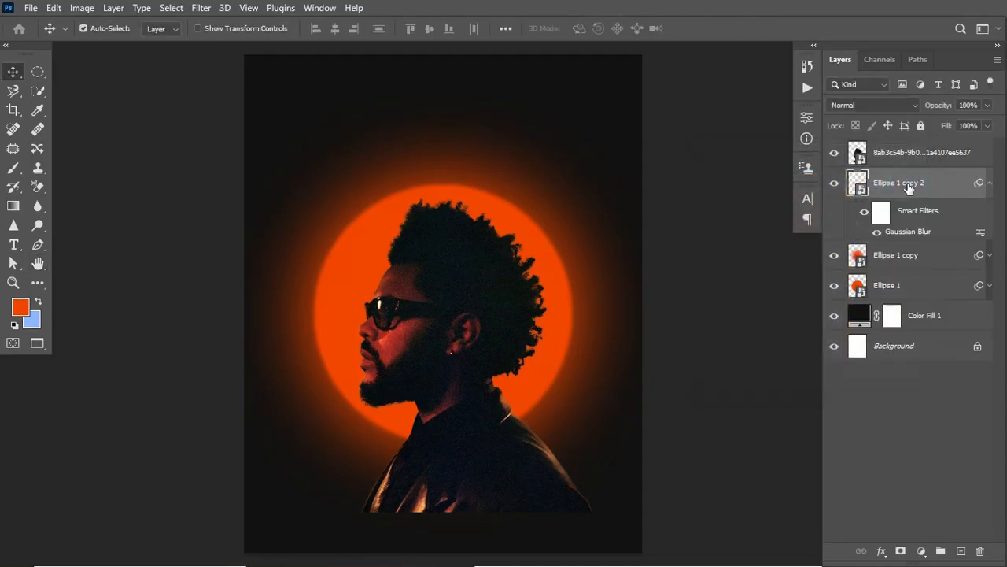
- Set the blending mode of Ellipse 1 copy 2 to Color and its opacity to 55%
{"action": "left_click", "coordinate": [895, 105]}
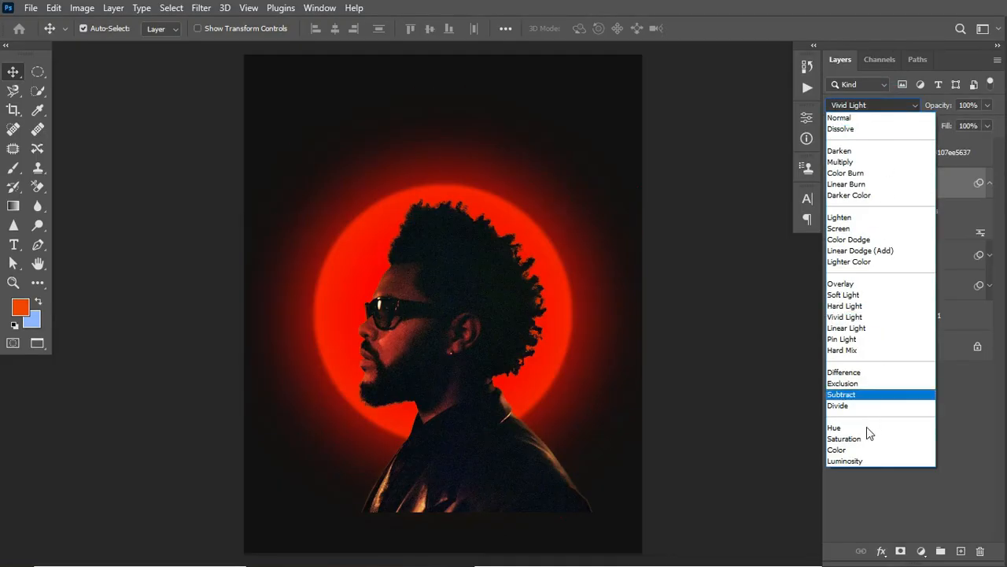
{"action": "left_click", "coordinate": [856, 452]}
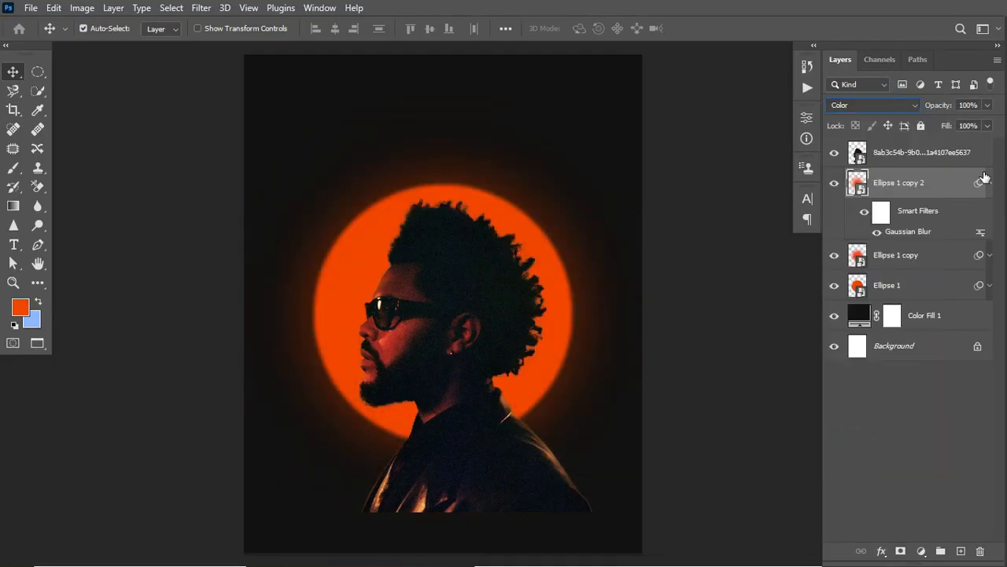
{"action": "left_click", "coordinate": [988, 111]}
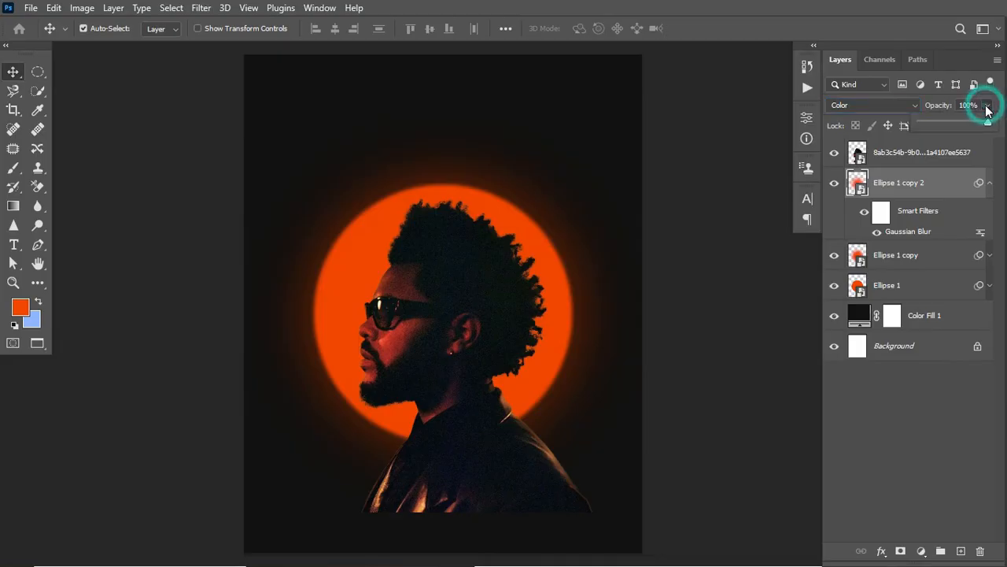
{"action": "left_click_drag", "start_coordinate": [989, 122], "coordinate": [958, 122]}
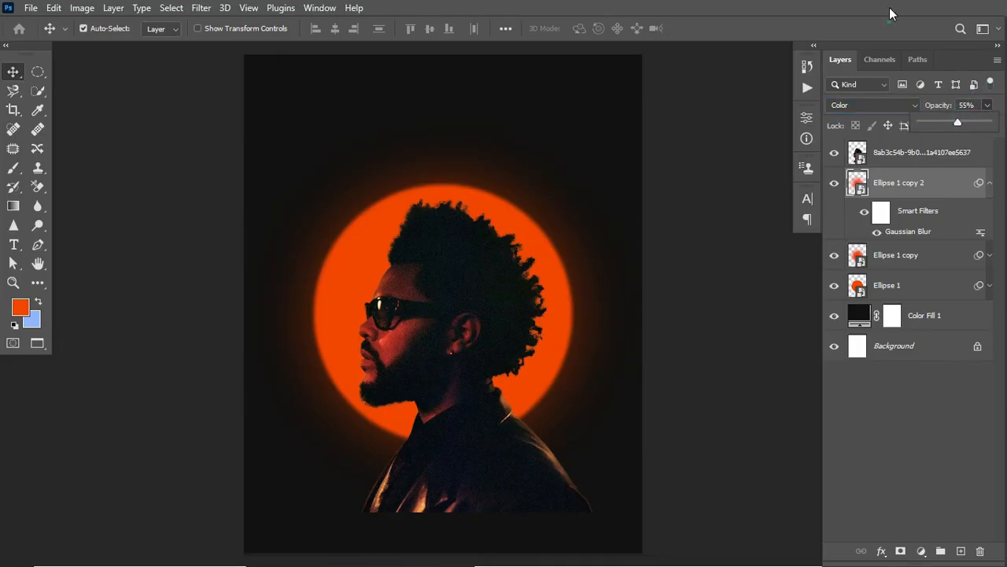
- Move Ellipse 1 copy 2 above the portrait layer and collapse its smart filter list
{"action": "left_click_drag", "start_coordinate": [936, 181], "coordinate": [927, 145]}
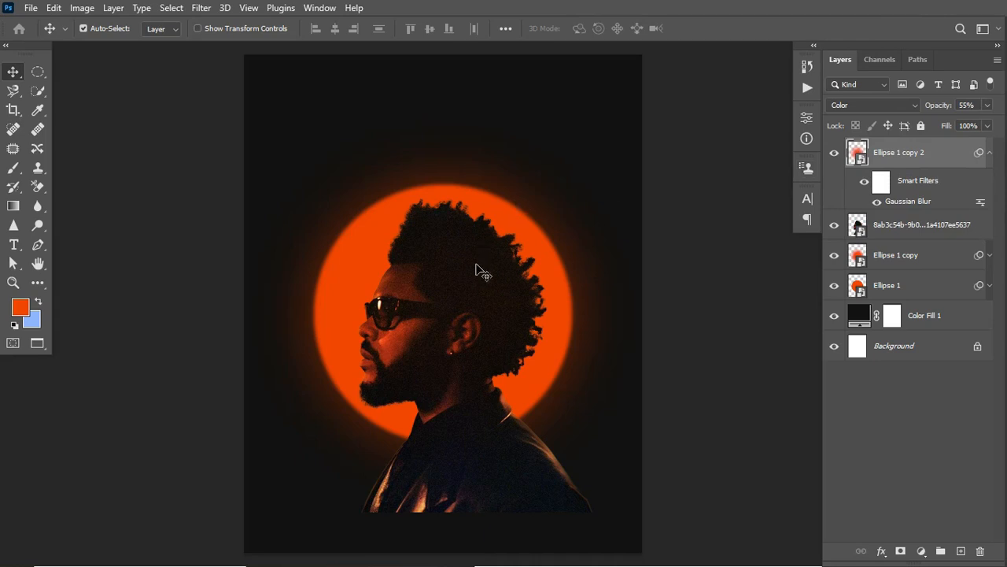
{"action": "left_click", "coordinate": [989, 152]}
- Group Ellipse 1 copy, Ellipse 1 and Color Fill 1, and name the group BG
{"action": "left_click", "coordinate": [896, 214]}
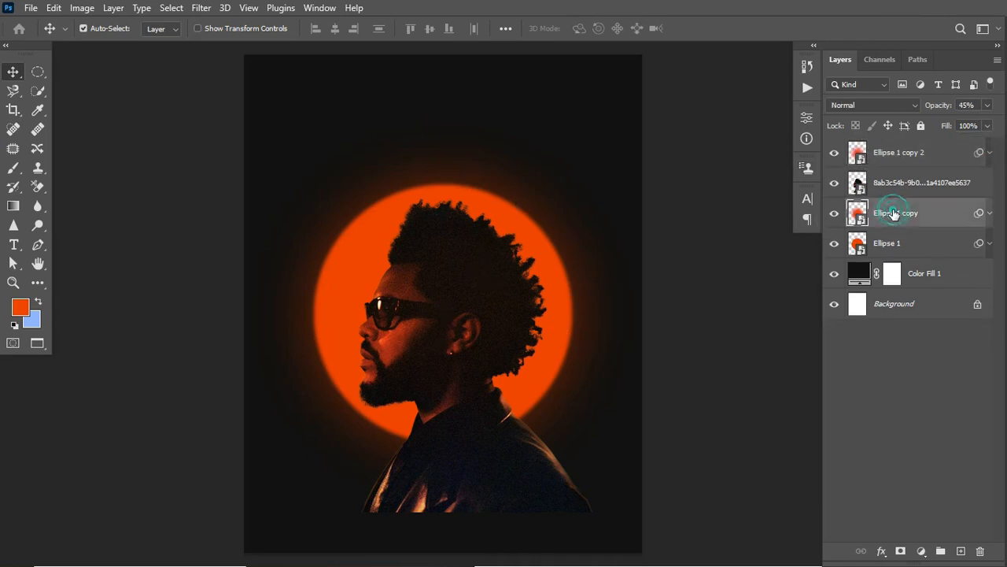
{"action": "left_click", "coordinate": [921, 278], "text": "shift"}
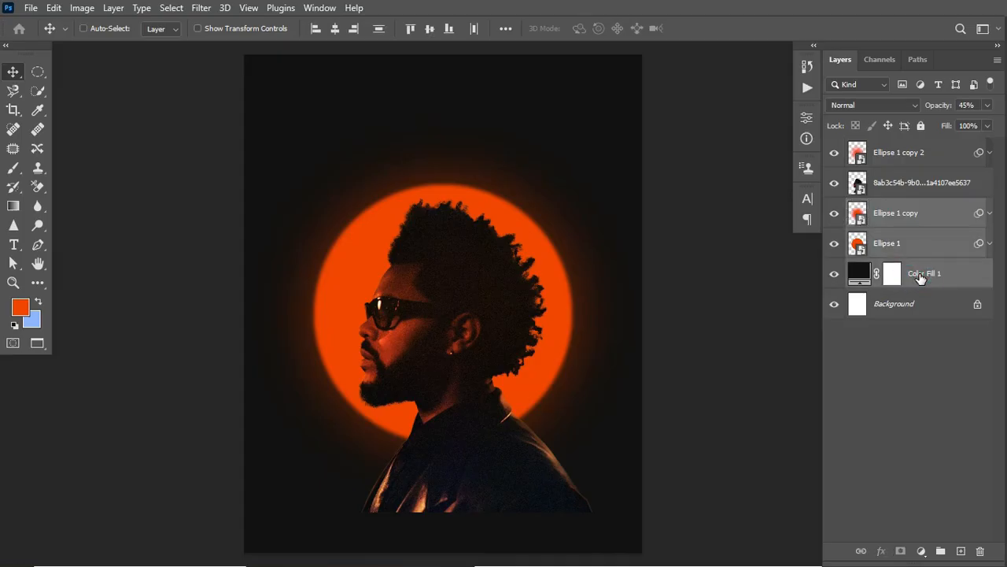
{"action": "key", "text": "ctrl+g"}
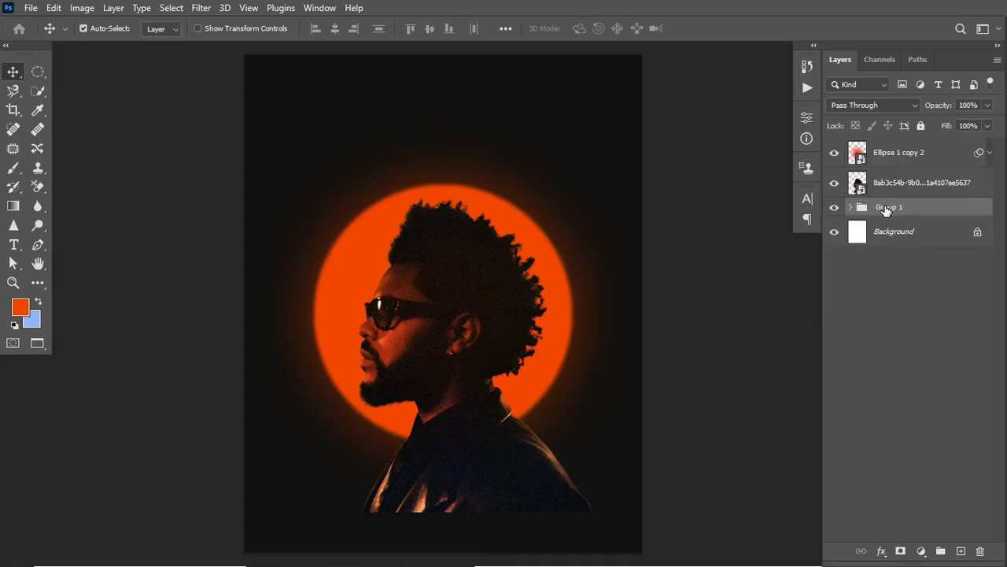
{"action": "double_click", "coordinate": [886, 207]}
{"action": "type", "text": "BG"}
{"action": "key", "text": "Return"}
- Hide the Ellipse 1 copy 2 glow layer and select the portrait layer
{"action": "left_click", "coordinate": [834, 155]}
{"action": "left_click", "coordinate": [888, 181]}
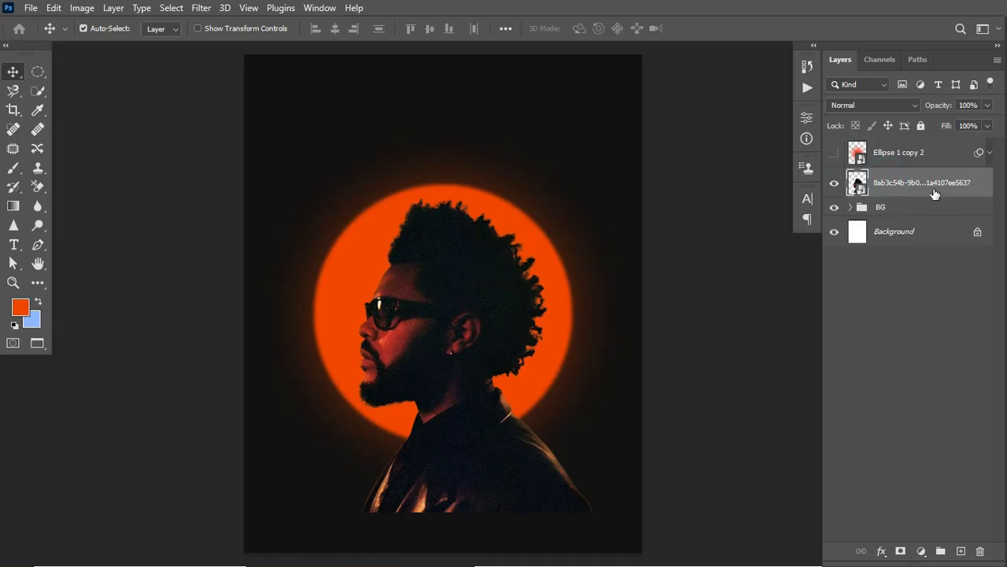
- Open the Camera Raw Filter for the portrait layer with a side-by-side before/after view zoomed to 66.7%
{"action": "left_click", "coordinate": [201, 8]}
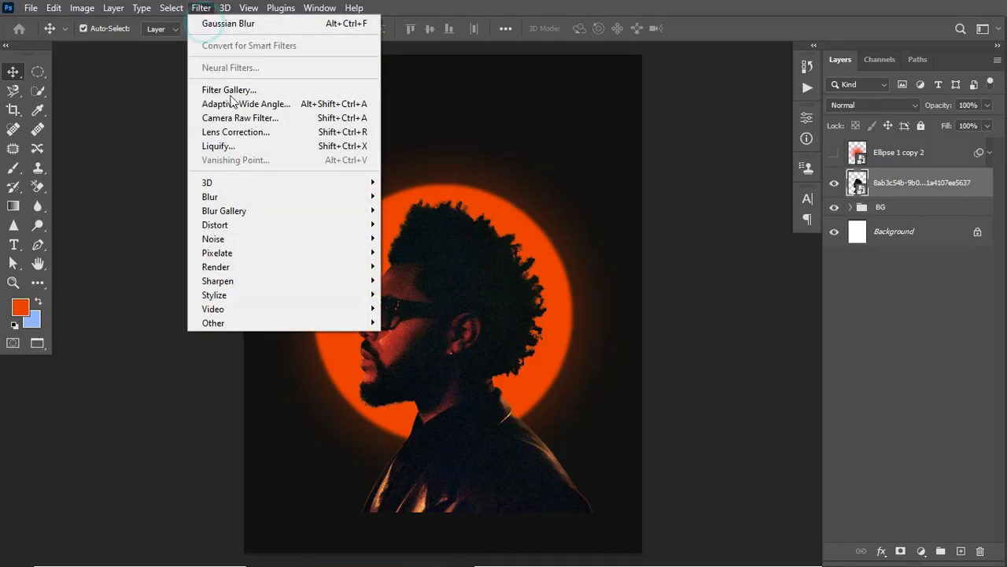
{"action": "left_click", "coordinate": [239, 119]}
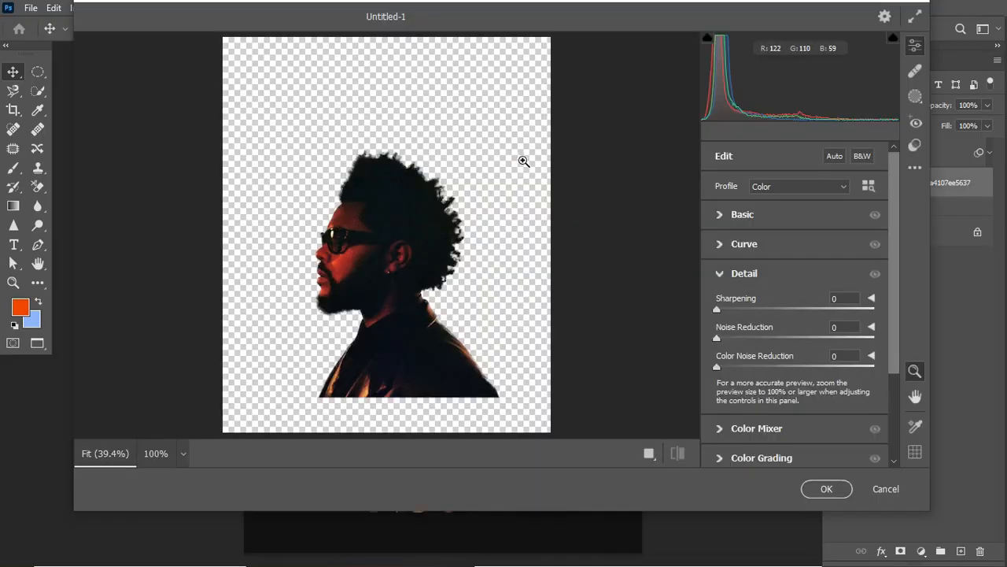
{"action": "left_click", "coordinate": [651, 455]}
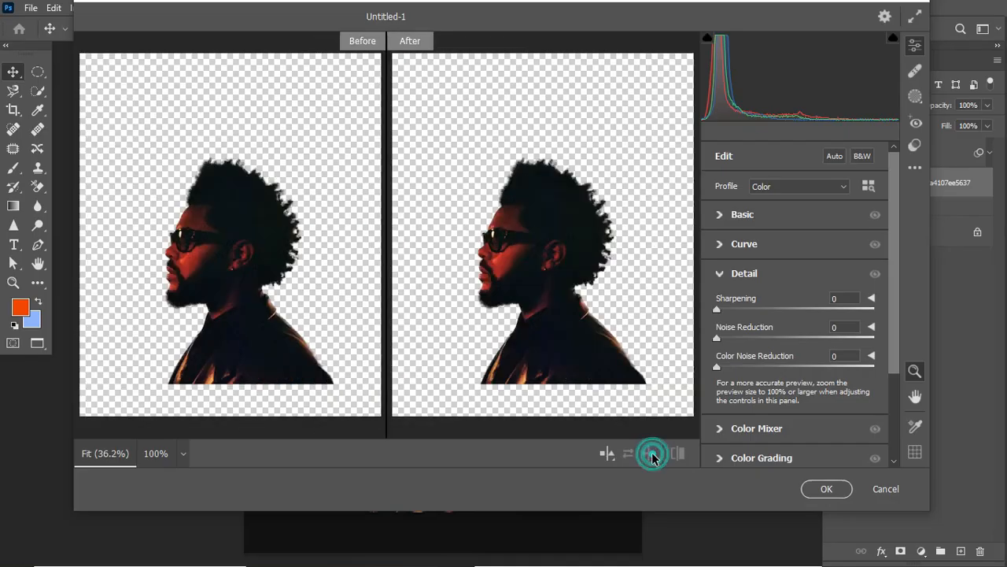
{"action": "left_click", "coordinate": [606, 203]}
{"action": "left_click", "coordinate": [604, 199]}
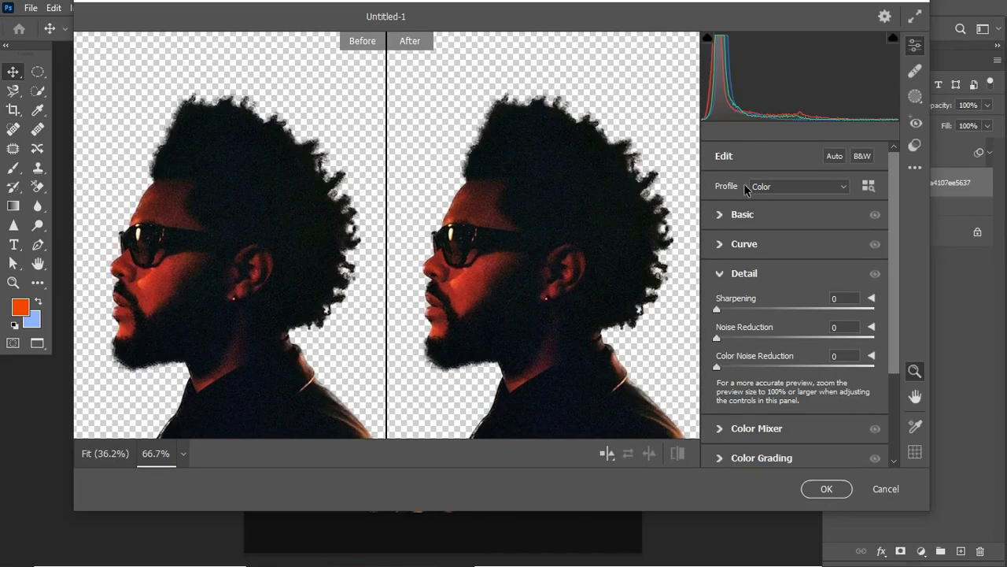
- Raise the portrait's Clarity slightly in the Basic adjustments of the Camera Raw Filter
{"action": "left_click", "coordinate": [722, 221]}
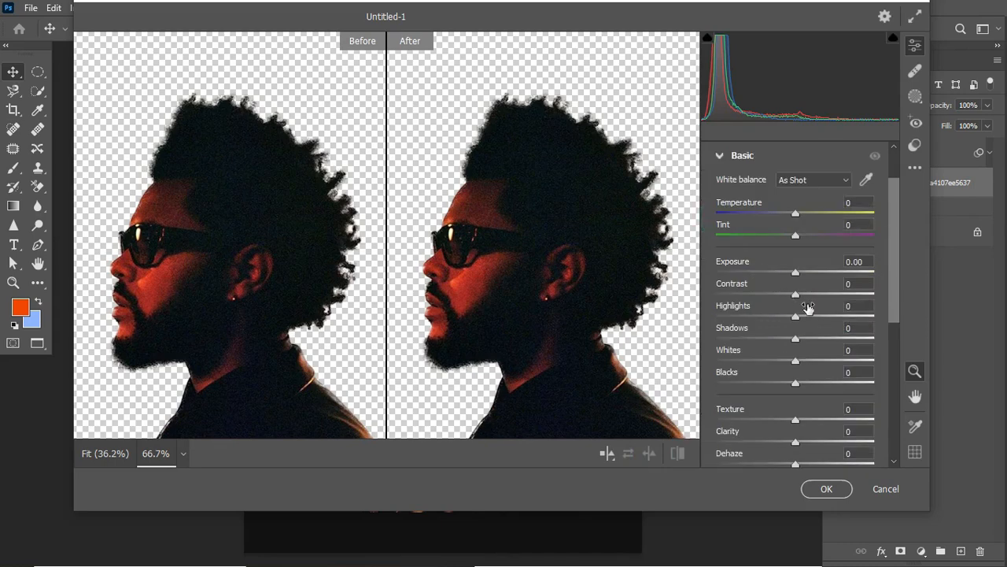
{"action": "left_click_drag", "start_coordinate": [892, 311], "coordinate": [893, 359]}
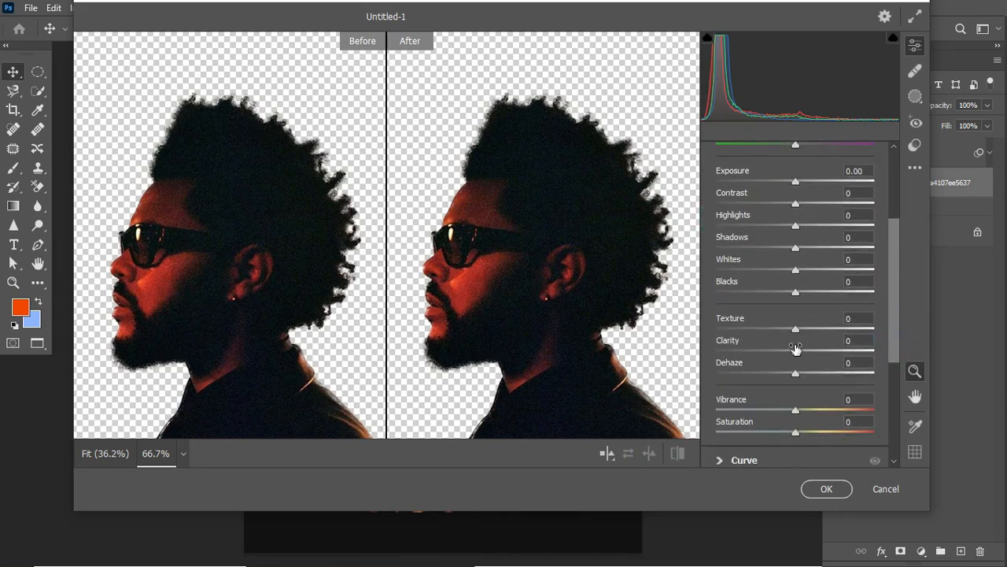
{"action": "mouse_move", "coordinate": [799, 356]}
{"action": "left_mouse_down"}
{"action": "mouse_move", "coordinate": [822, 356]}
{"action": "mouse_move", "coordinate": [814, 362]}
{"action": "left_mouse_up"}
- Set Noise Reduction to 66 in the Detail adjustments and apply the Camera Raw Filter
{"action": "left_click_drag", "start_coordinate": [895, 333], "coordinate": [895, 372]}
{"action": "left_click", "coordinate": [726, 401]}
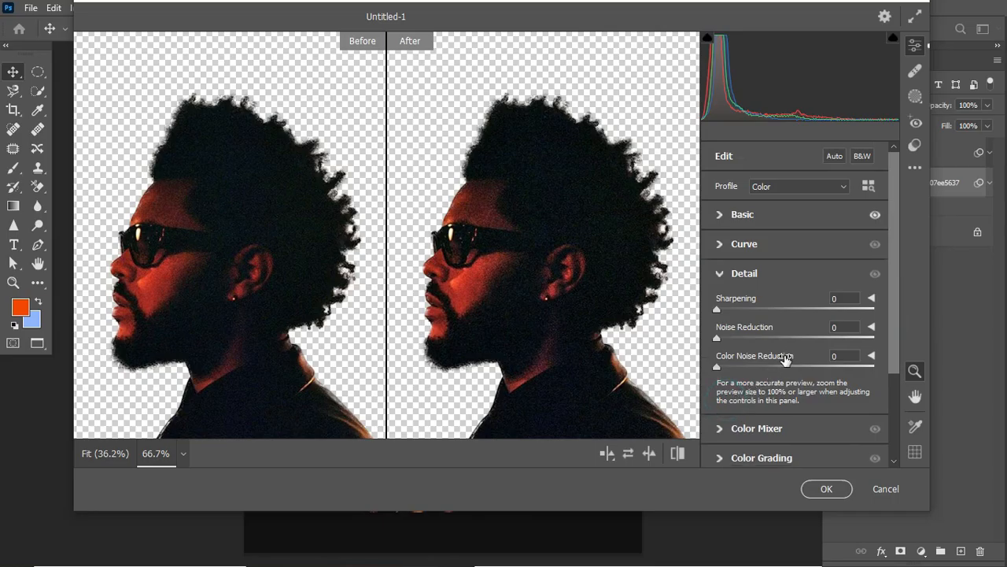
{"action": "left_click_drag", "start_coordinate": [721, 339], "coordinate": [827, 342]}
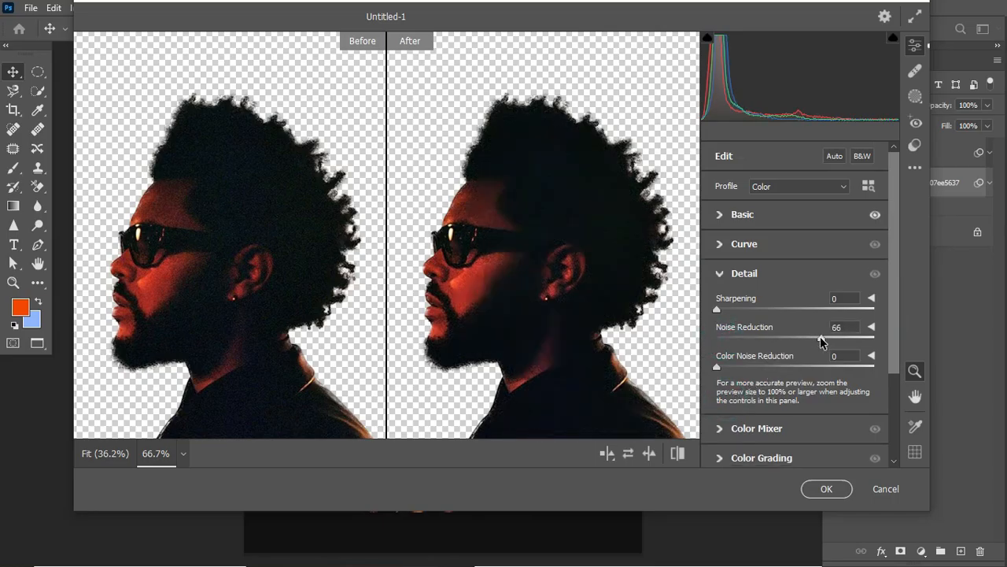
{"action": "left_click", "coordinate": [825, 487]}
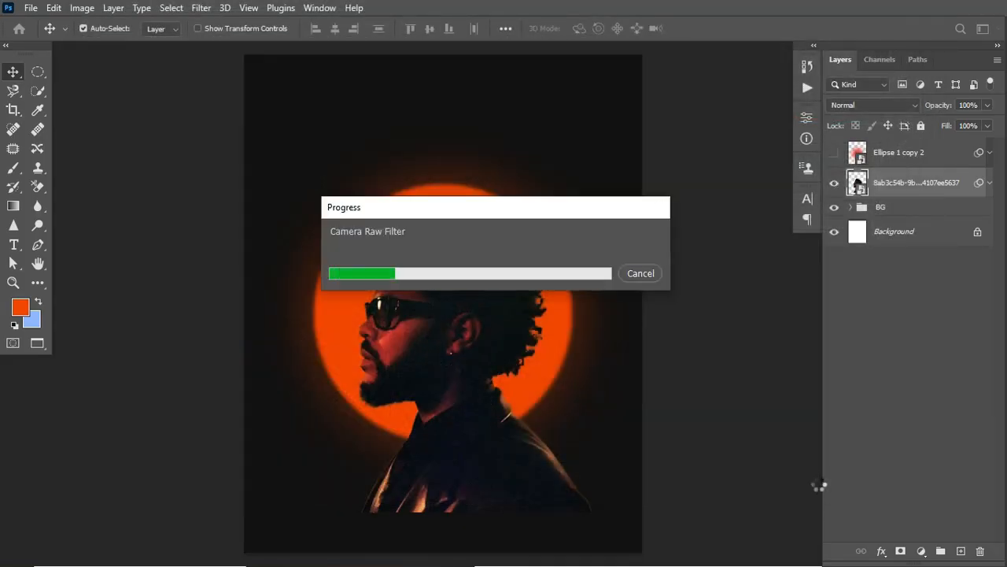
- Show the Ellipse 1 copy 2 glow layer and group it with the portrait layer
{"action": "left_click", "coordinate": [835, 154]}
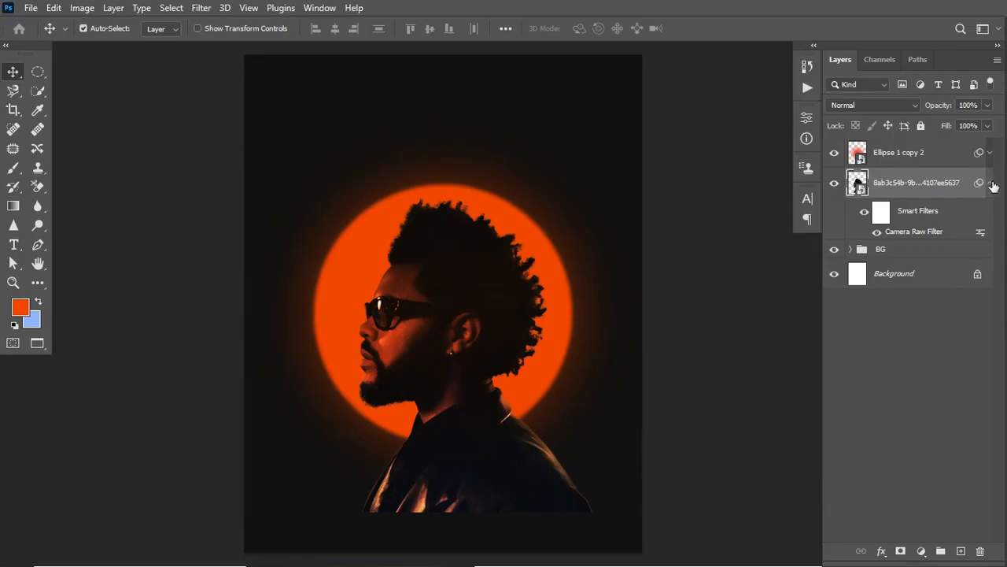
{"action": "left_click", "coordinate": [908, 152]}
{"action": "key", "text": "ctrl+g"}
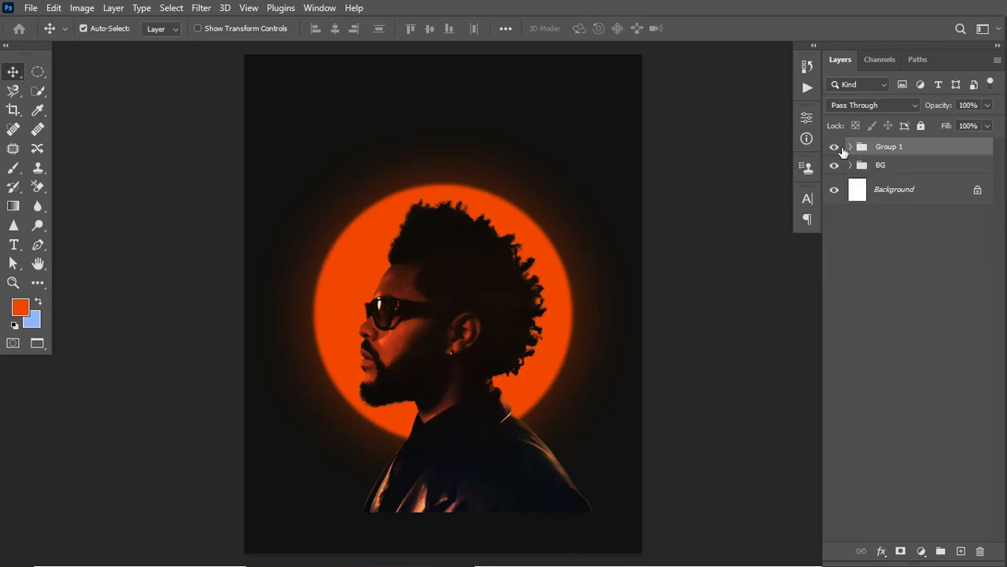
- Add a layer mask to Group 1 and fade the portrait's bottom edge with a short vertical black-to-white gradient
{"action": "left_click", "coordinate": [901, 551]}
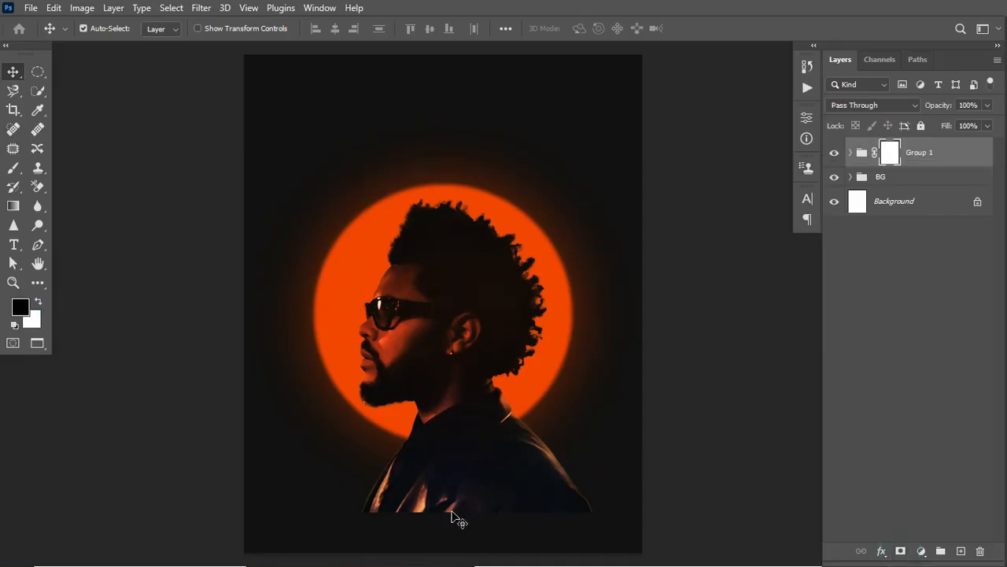
{"action": "left_click", "coordinate": [14, 206]}
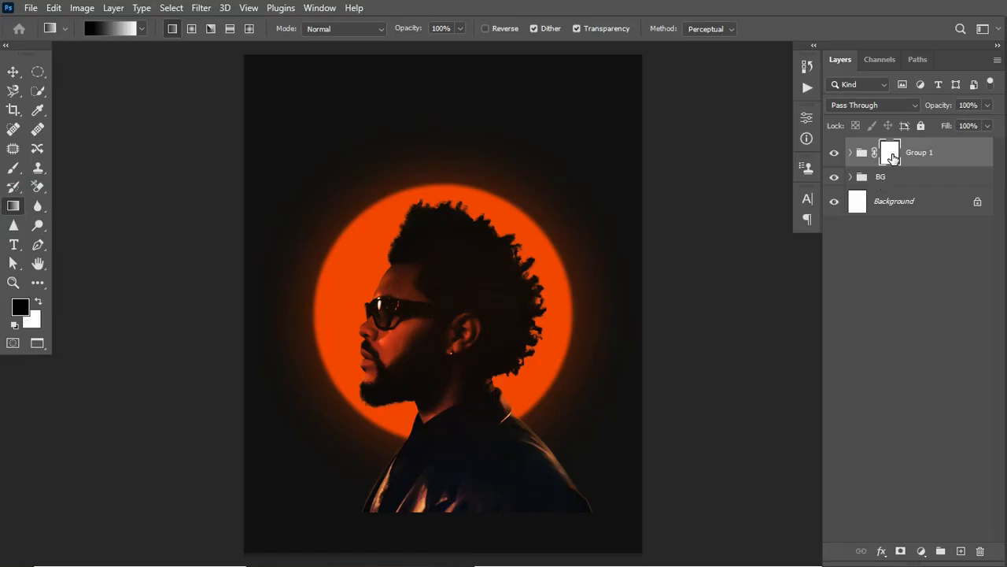
{"action": "left_click_drag", "start_coordinate": [473, 523], "coordinate": [472, 486]}
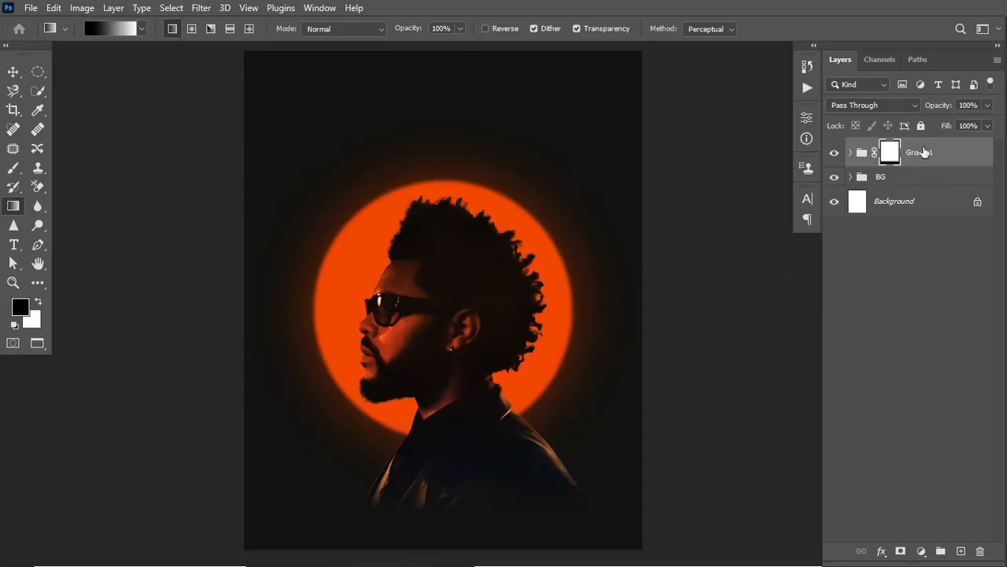
{"action": "left_click", "coordinate": [13, 71]}
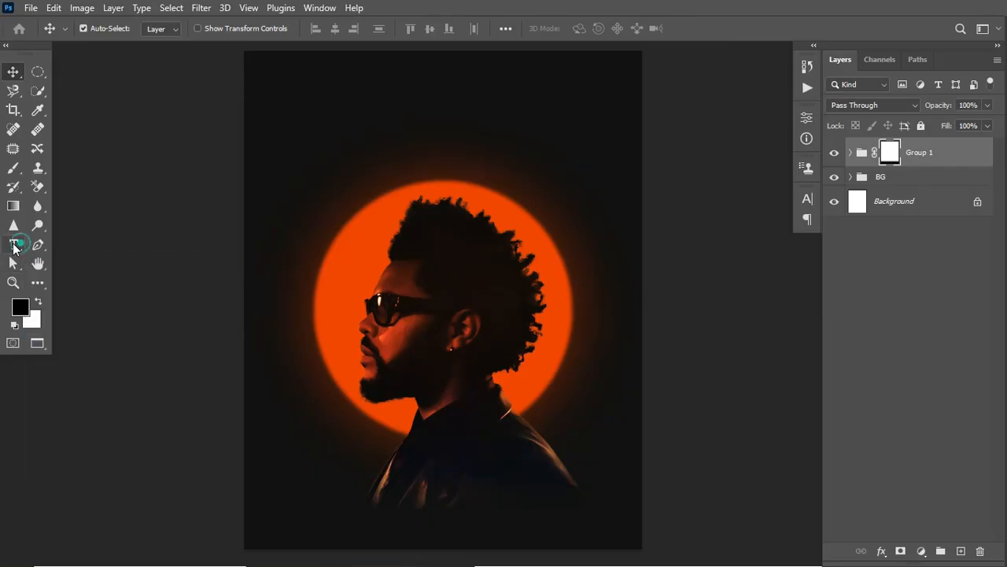
- Add the text "Stay Focus" in orange MTN Brighter Sans ExtraBold above the circle
{"action": "left_click", "coordinate": [14, 245]}
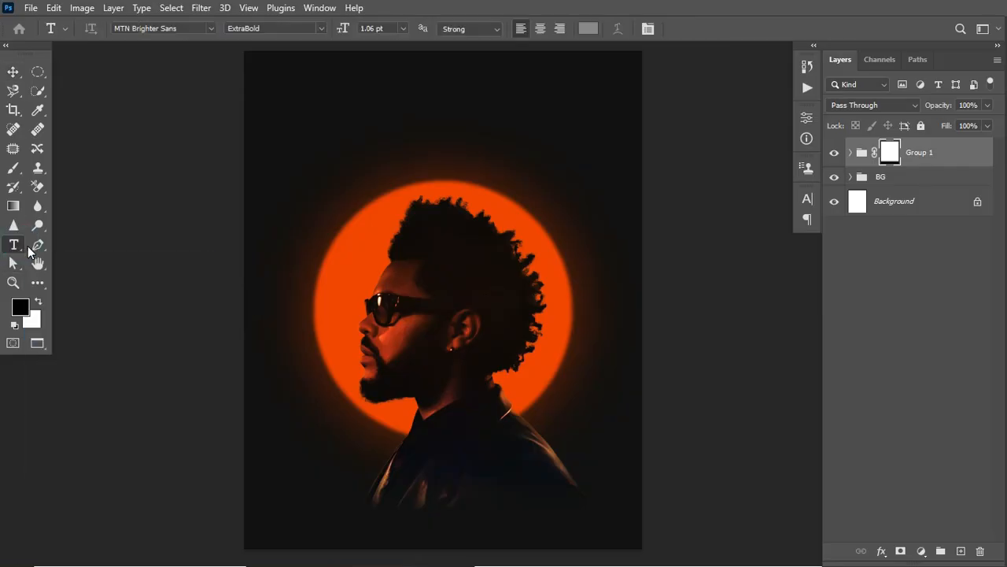
{"action": "left_click", "coordinate": [392, 102]}
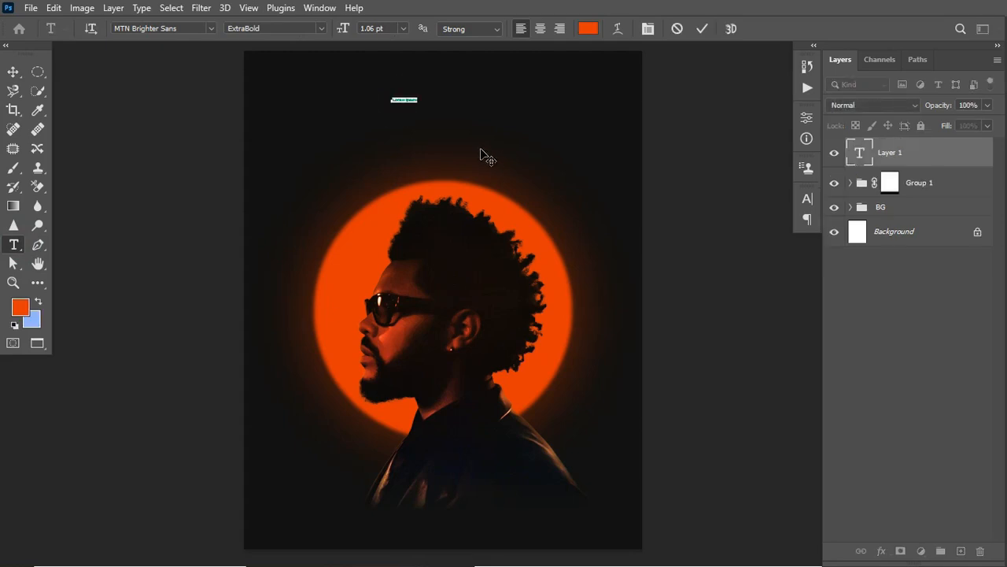
{"action": "type", "text": "Stay Focus"}
{"action": "key", "text": "ctrl+Return"}
- Enlarge the Stay Focus title to about the circle's width and position it above the circle
{"action": "key", "text": "ctrl+t"}
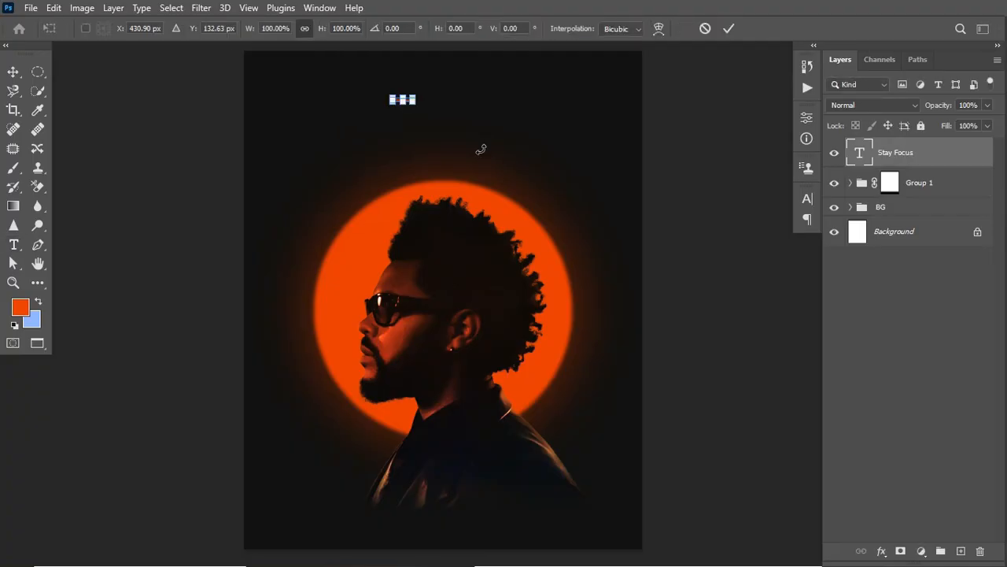
{"action": "left_click_drag", "start_coordinate": [417, 105], "coordinate": [650, 202]}
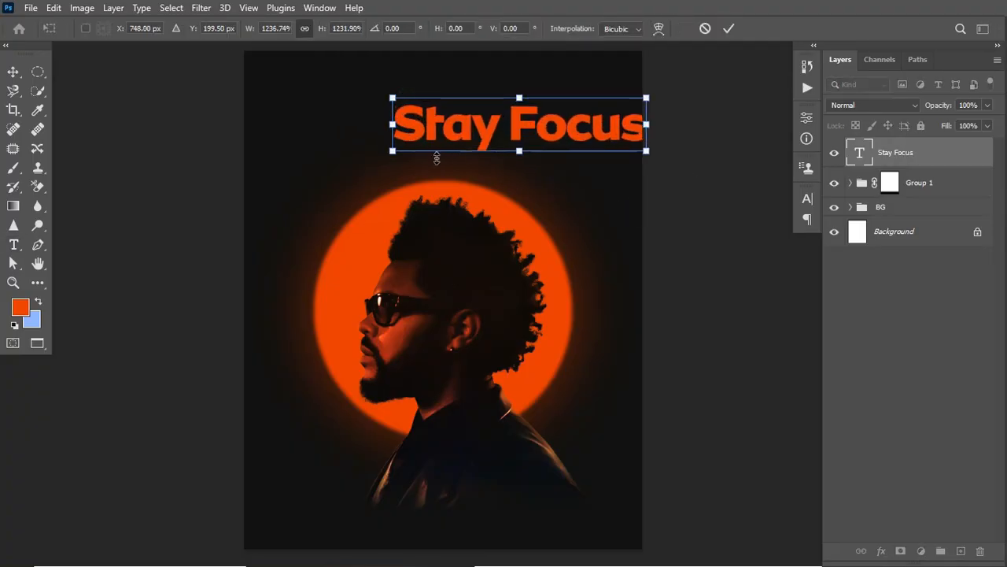
{"action": "left_click_drag", "start_coordinate": [387, 155], "coordinate": [384, 152]}
{"action": "left_click_drag", "start_coordinate": [538, 147], "coordinate": [459, 134]}
{"action": "key", "text": "Return"}
- Center the Stay Focus title horizontally on the canvas and clear the selection
{"action": "key", "text": "ctrl+a"}
{"action": "key", "text": "v"}
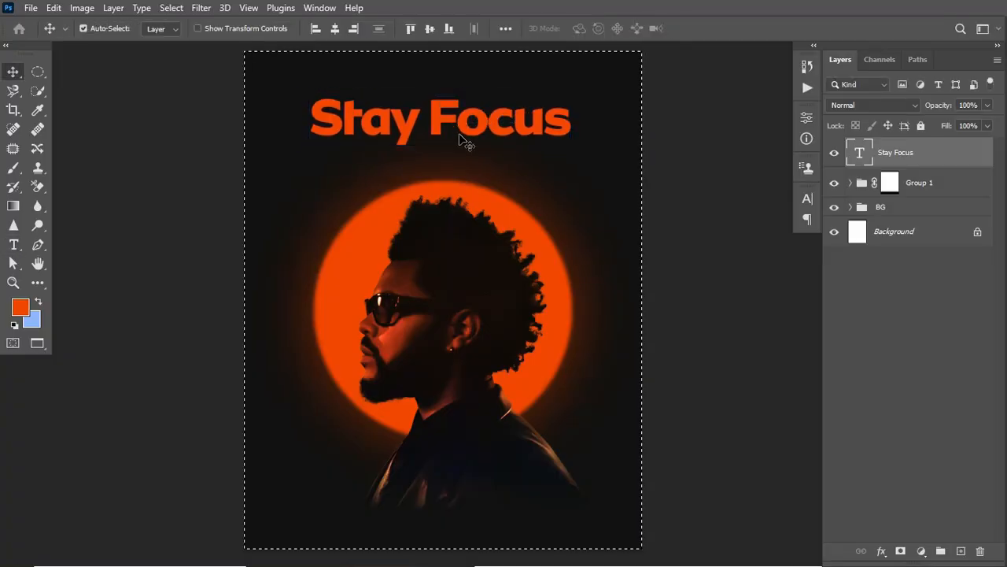
{"action": "left_click", "coordinate": [335, 28]}
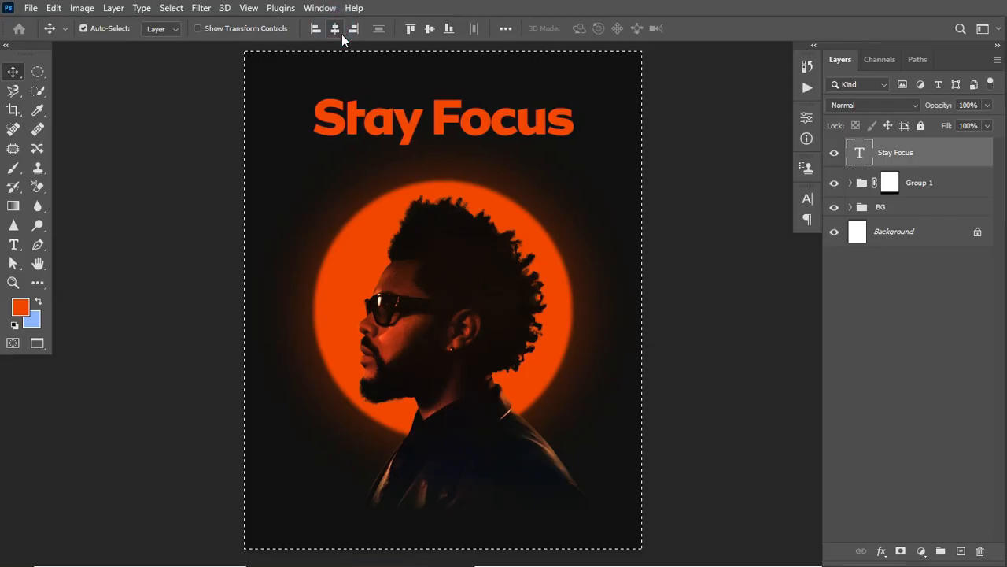
{"action": "key", "text": "ctrl+s"}
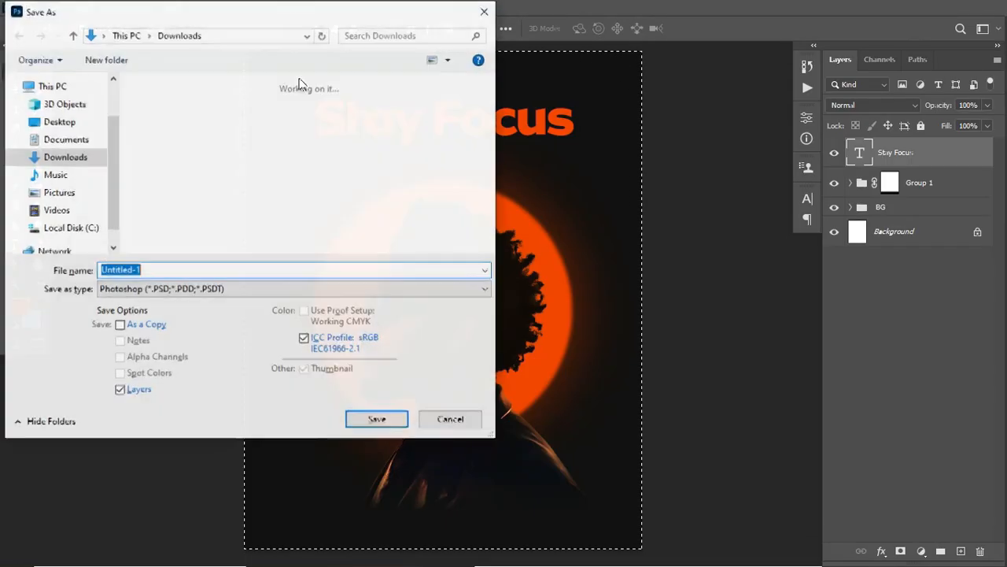
{"action": "left_click", "coordinate": [488, 14]}
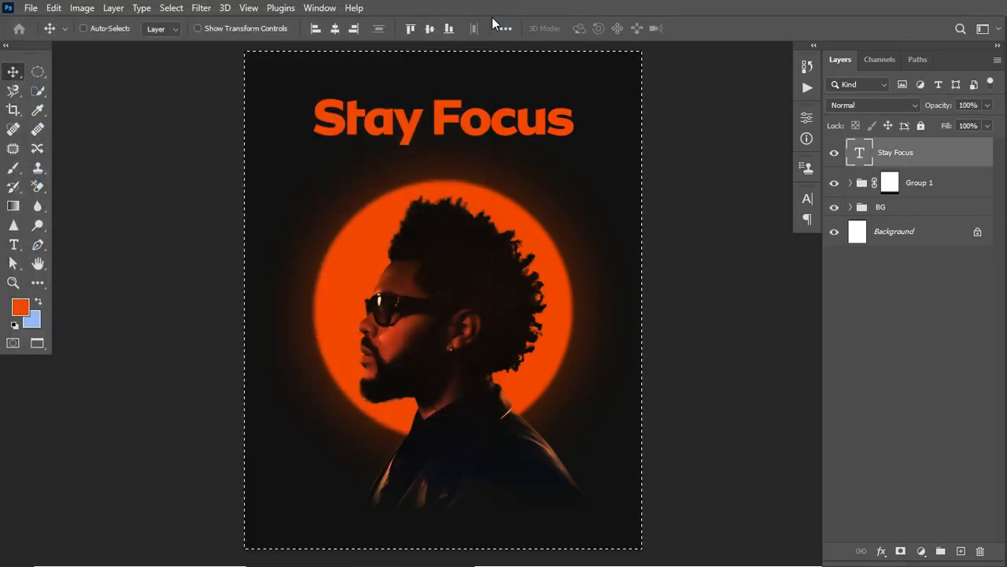
{"action": "key", "text": "ctrl+d"}
- Recolor the word "Stay" in the title to white (ffffff)
{"action": "left_click", "coordinate": [13, 245]}
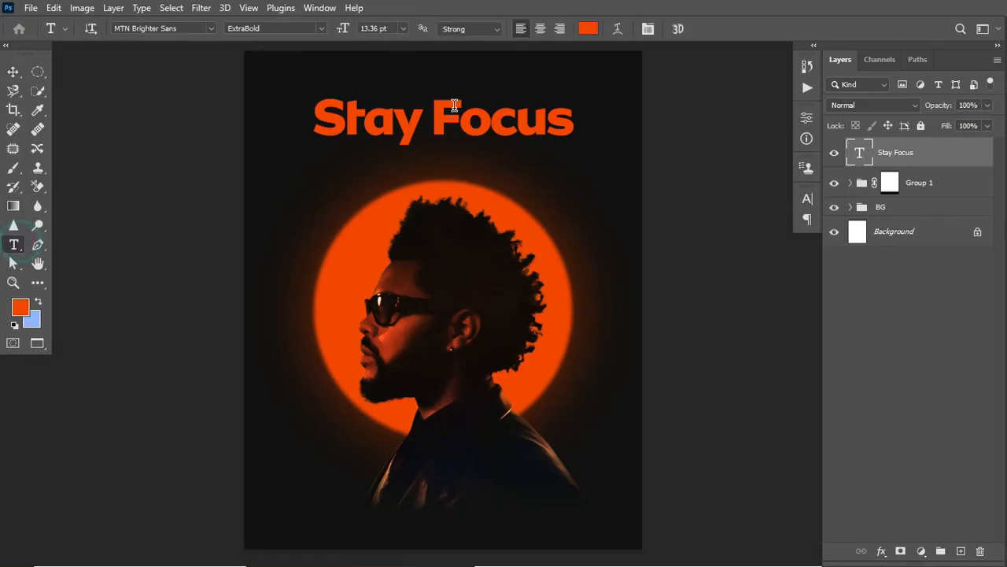
{"action": "left_click_drag", "start_coordinate": [431, 118], "coordinate": [295, 111]}
{"action": "left_click", "coordinate": [593, 29]}
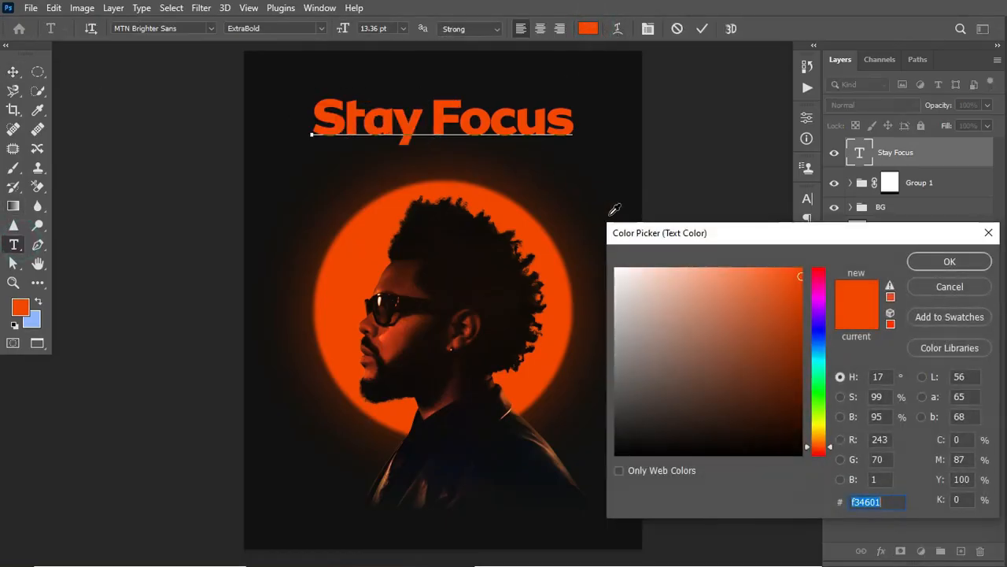
{"action": "left_click", "coordinate": [616, 268]}
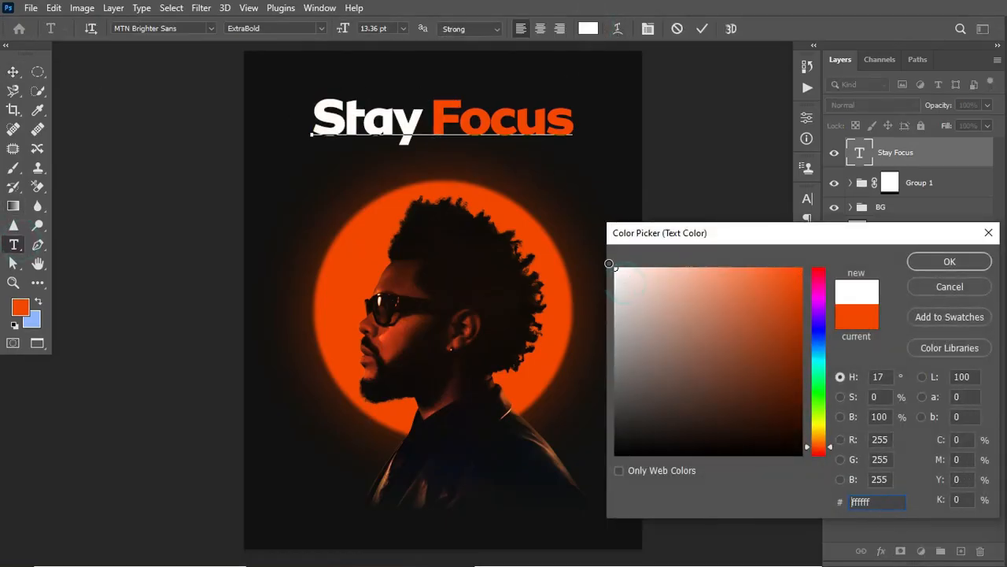
{"action": "left_click", "coordinate": [925, 264]}
{"action": "left_click", "coordinate": [702, 28]}
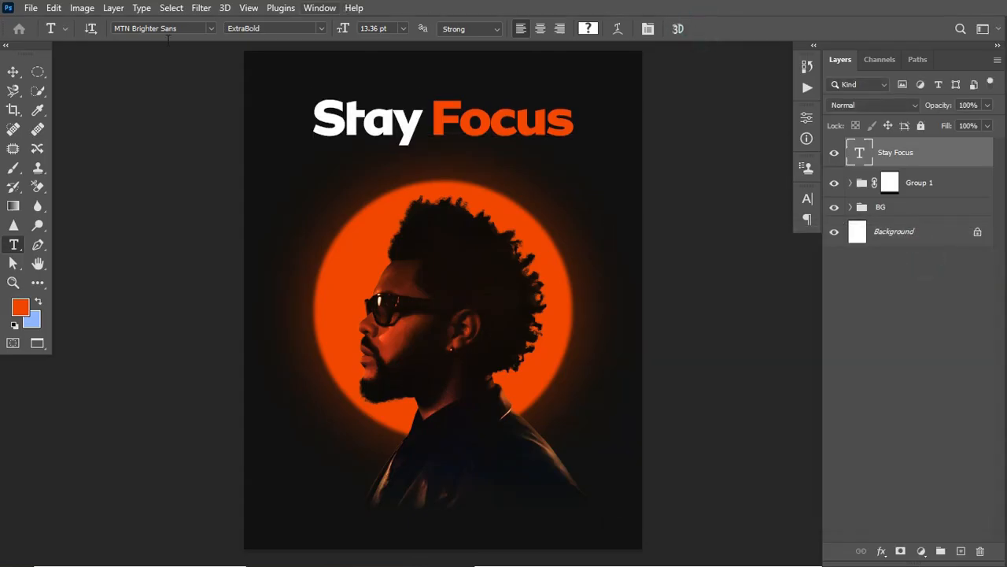
- Move the Stay Focus title up slightly and scale it to 103.95% about its center
{"action": "left_click", "coordinate": [12, 72]}
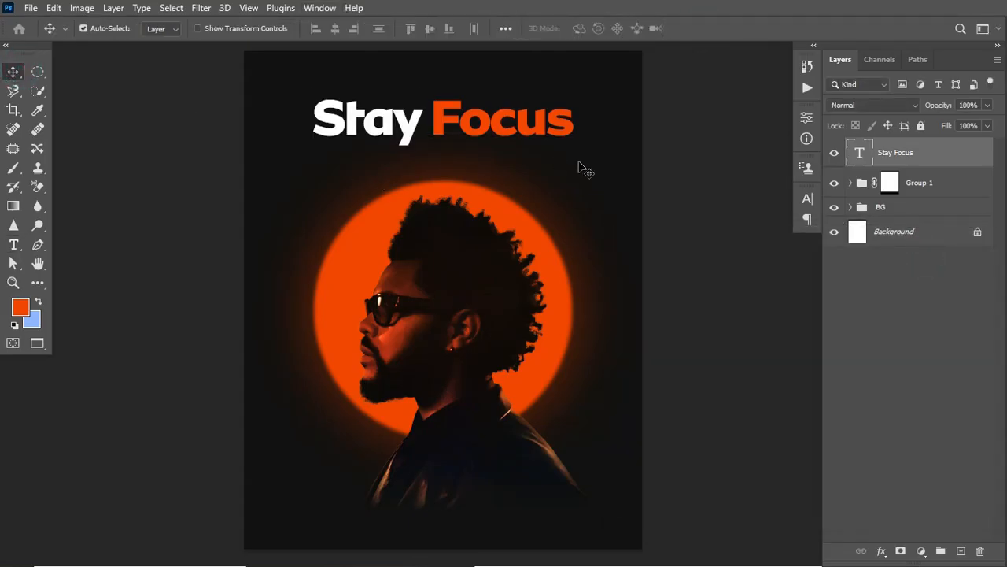
{"action": "key", "text": "Up"}
{"action": "key", "text": "Up"}
{"action": "key", "text": "Up"}
{"action": "key", "text": "Up"}
{"action": "key", "text": "Up"}
{"action": "key", "text": "Up"}
{"action": "key", "text": "Up"}
{"action": "key", "text": "Up"}
{"action": "key", "text": "Up"}
{"action": "key", "text": "Up"}
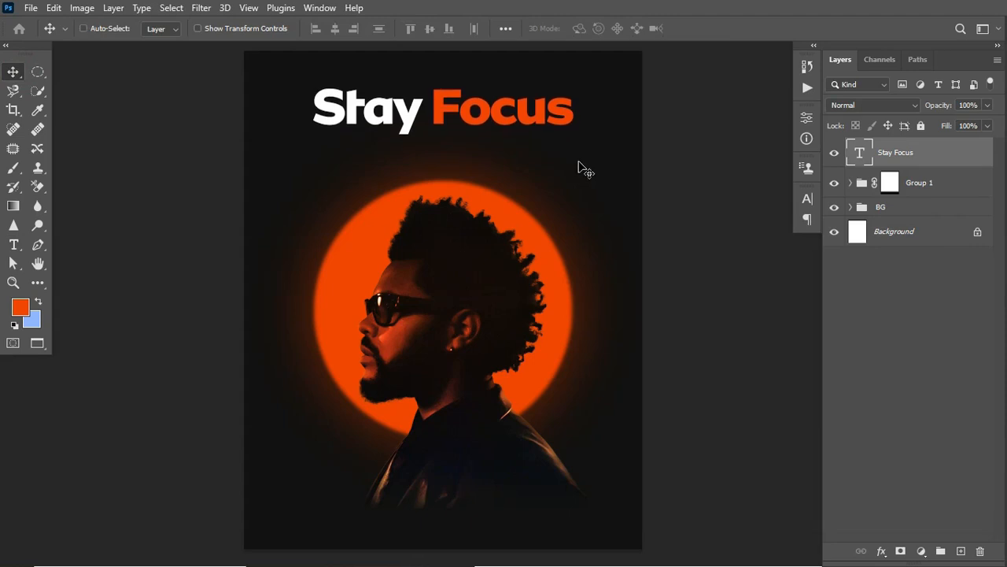
{"action": "key", "text": "ctrl+t"}
{"action": "left_click_drag", "start_coordinate": [571, 140], "coordinate": [575, 144]}
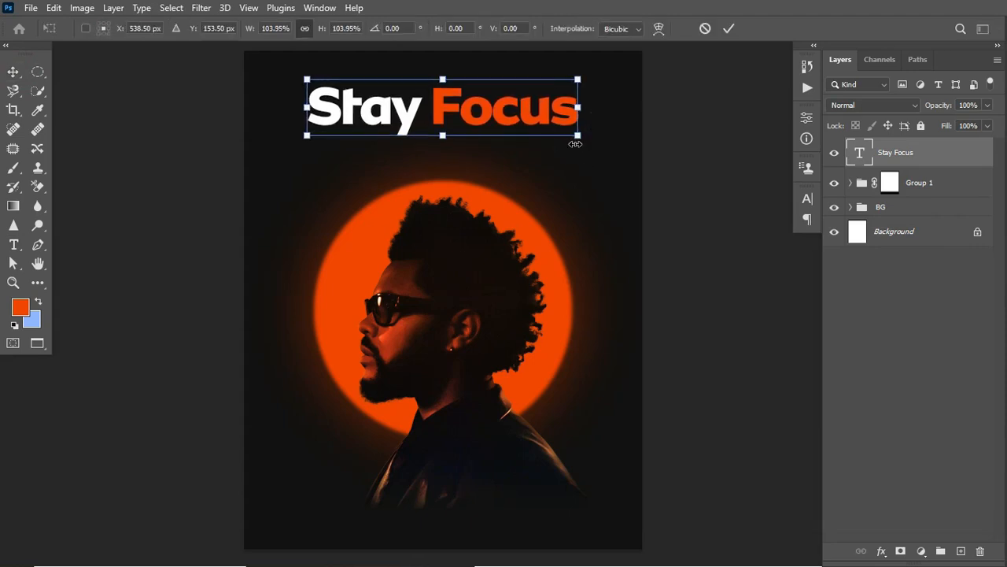
{"action": "key", "text": "Return"}
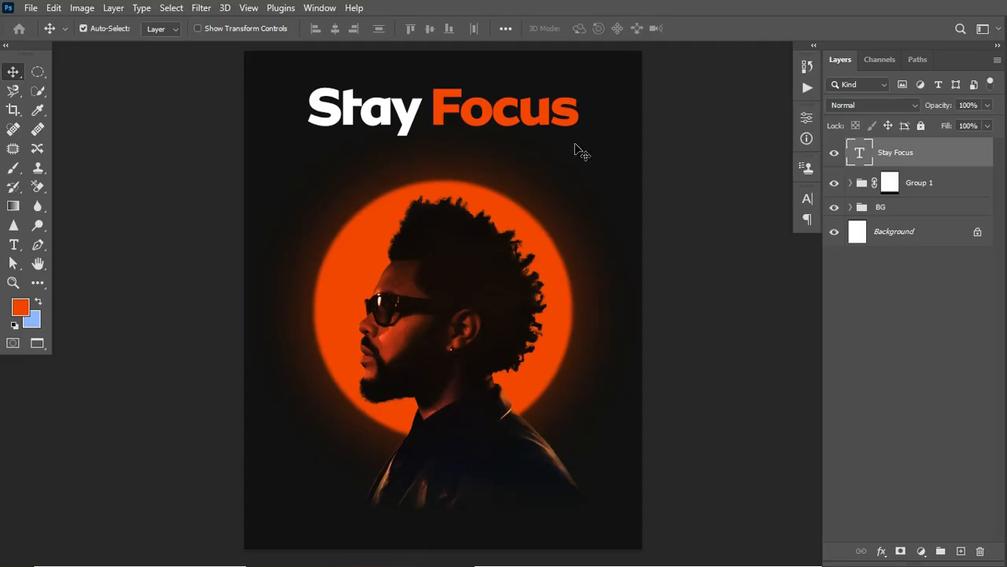
- Add a center-aligned placeholder text paragraph below the Stay Focus title, in a text box about as wide as the title
{"action": "left_click", "coordinate": [13, 244]}
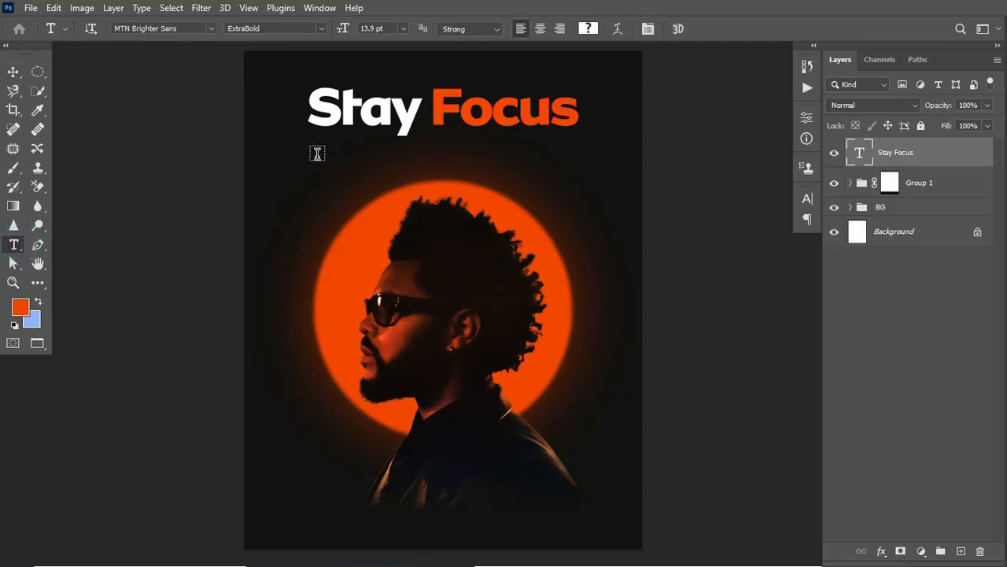
{"action": "left_click_drag", "start_coordinate": [317, 157], "coordinate": [585, 192]}
{"action": "left_click", "coordinate": [540, 28]}
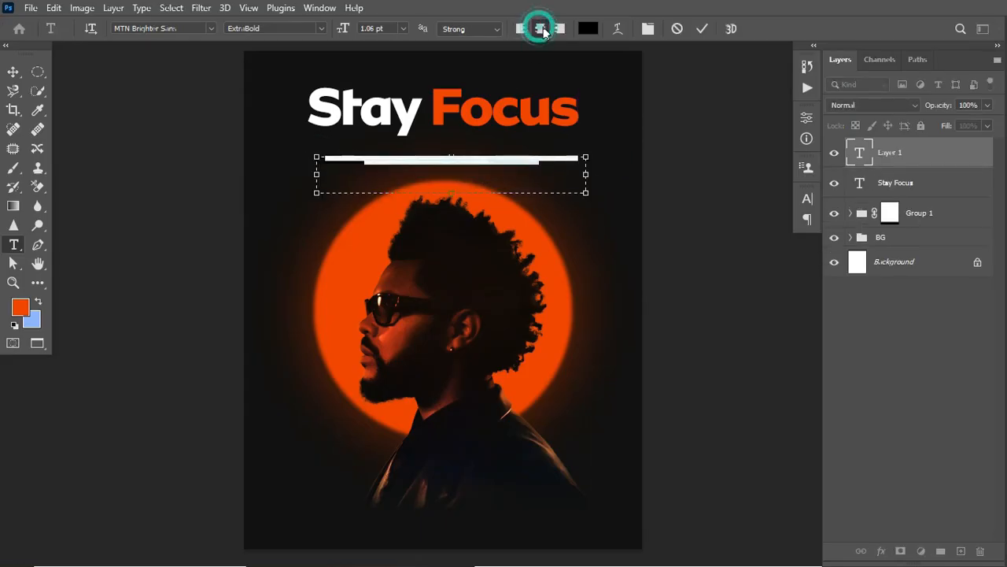
- Set the placeholder paragraph's font size and leading to 2 pt each
{"action": "left_click", "coordinate": [807, 200]}
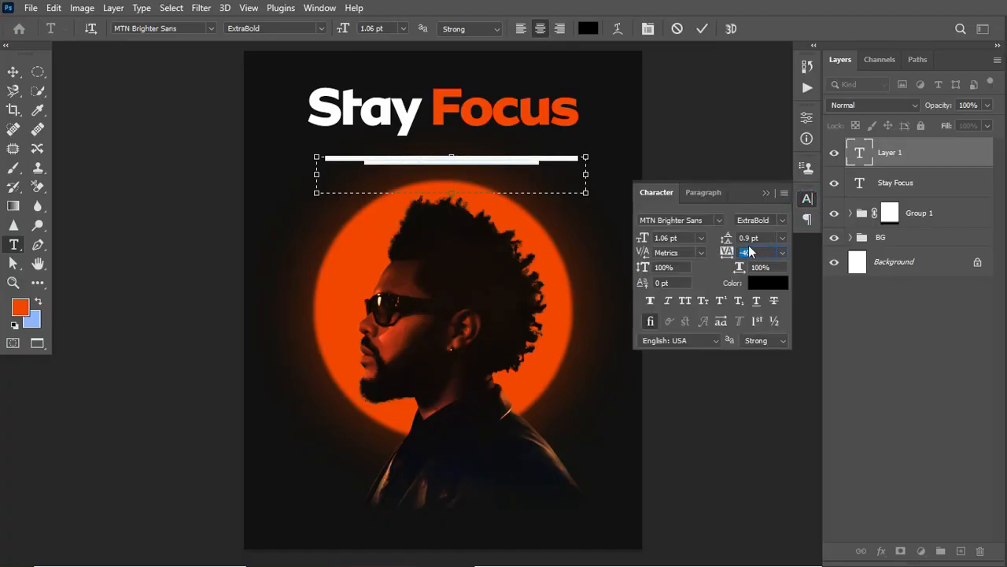
{"action": "left_click", "coordinate": [316, 10]}
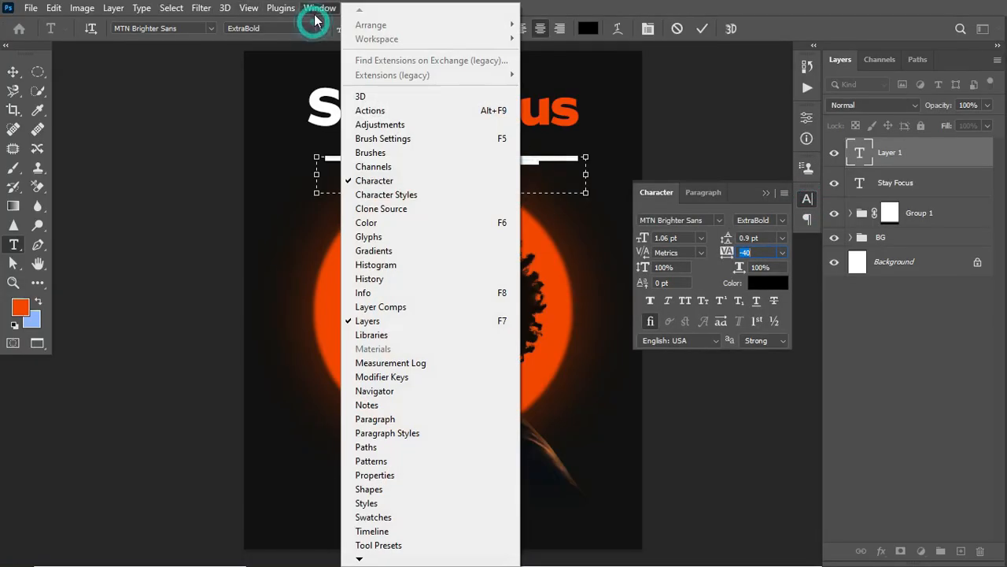
{"action": "left_click", "coordinate": [732, 216]}
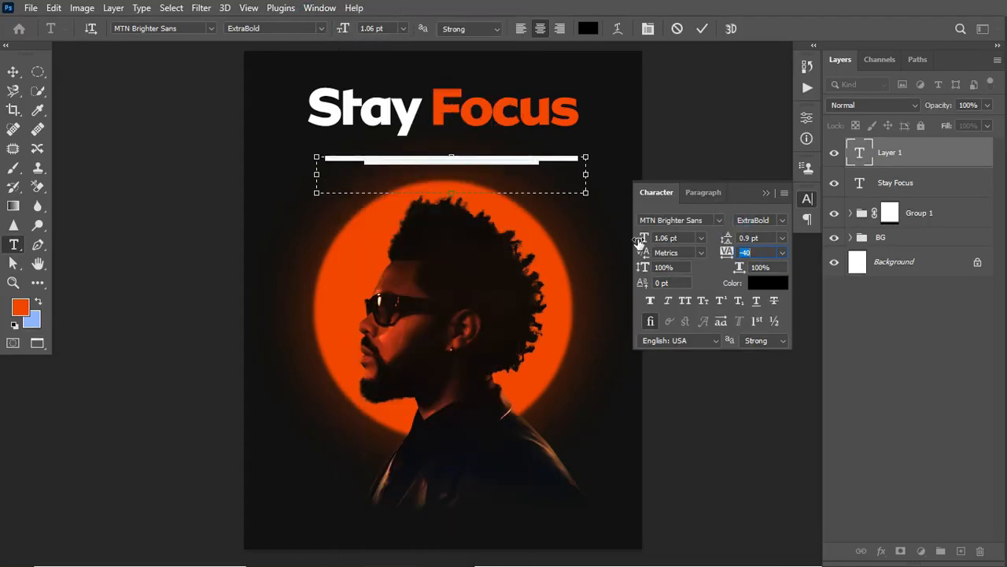
{"action": "left_click_drag", "start_coordinate": [639, 241], "coordinate": [643, 241]}
{"action": "key", "text": "Tab"}
{"action": "key", "text": "Tab"}
{"action": "key", "text": "Tab"}
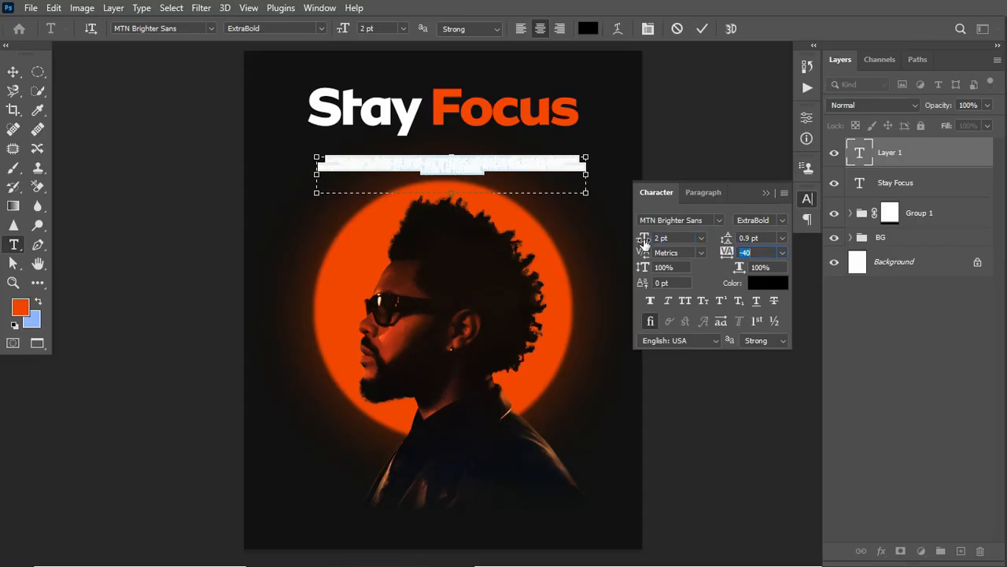
{"action": "left_click_drag", "start_coordinate": [725, 240], "coordinate": [727, 241]}
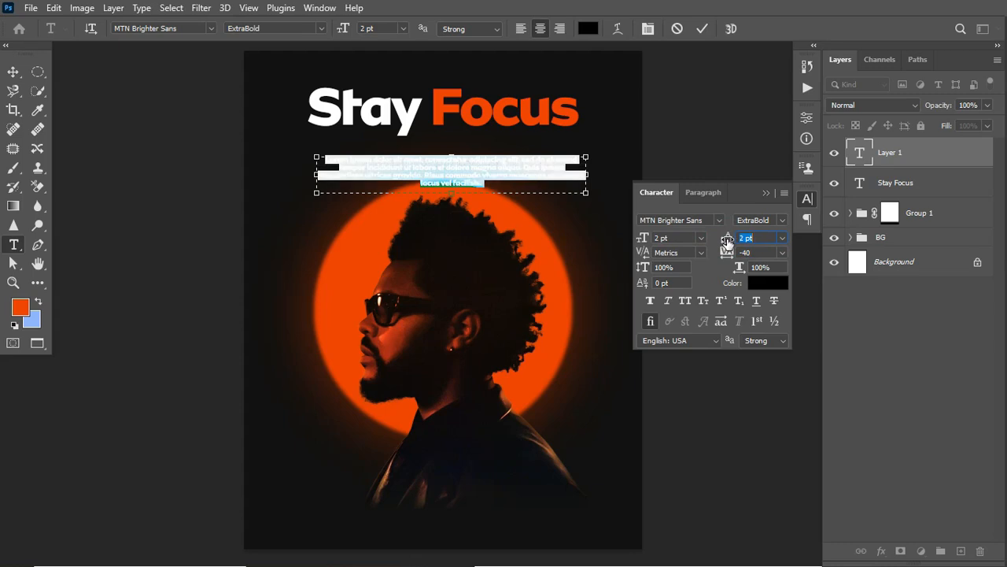
{"action": "key", "text": "Tab"}
{"action": "key", "text": "Tab"}
{"action": "left_click", "coordinate": [703, 30]}
- Recolor the placeholder paragraph to white (ffffff)
{"action": "left_click", "coordinate": [588, 29]}
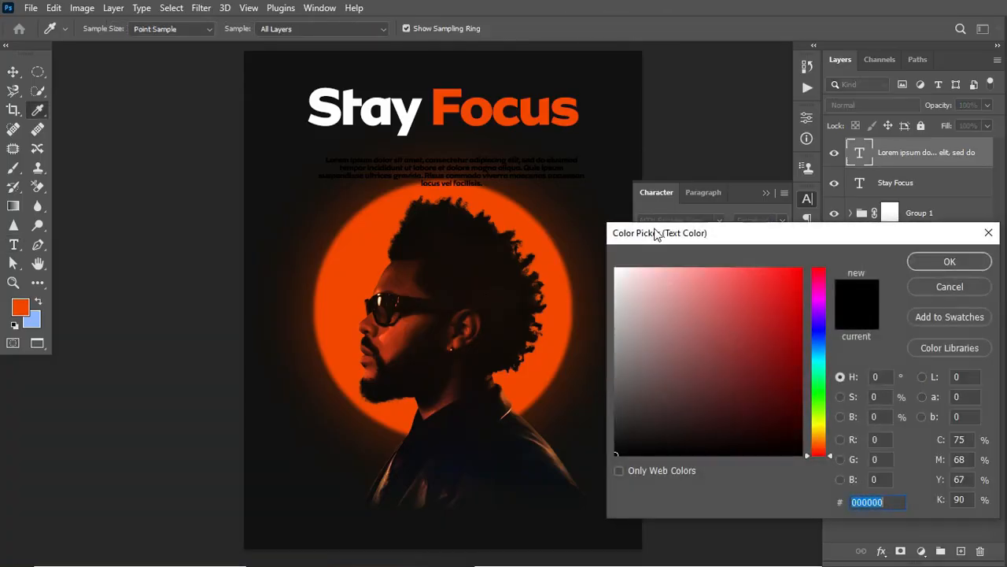
{"action": "left_click", "coordinate": [616, 269]}
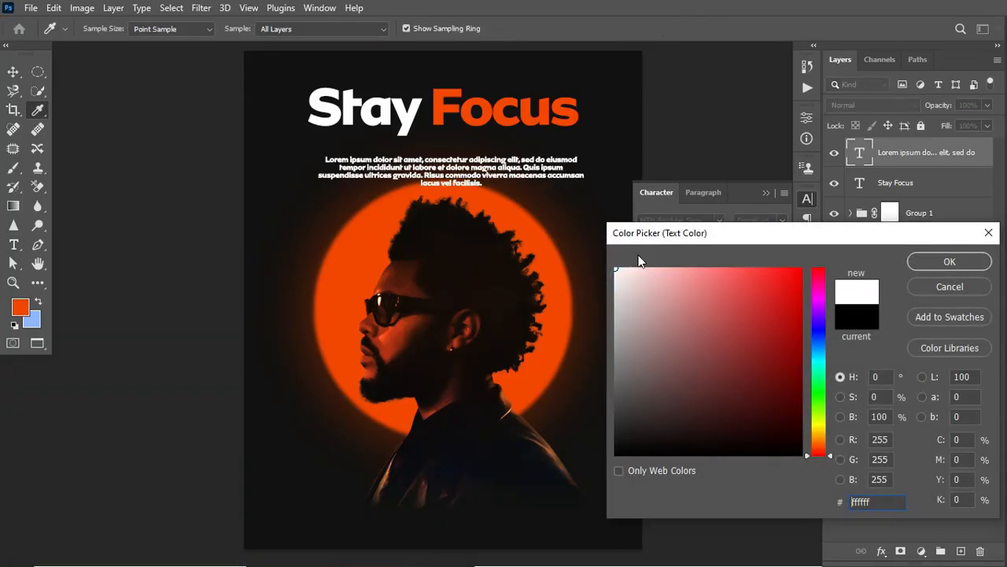
{"action": "left_click", "coordinate": [925, 263]}
- Change the placeholder paragraph's font to Montserrat in the Regular style
{"action": "left_click", "coordinate": [710, 219]}
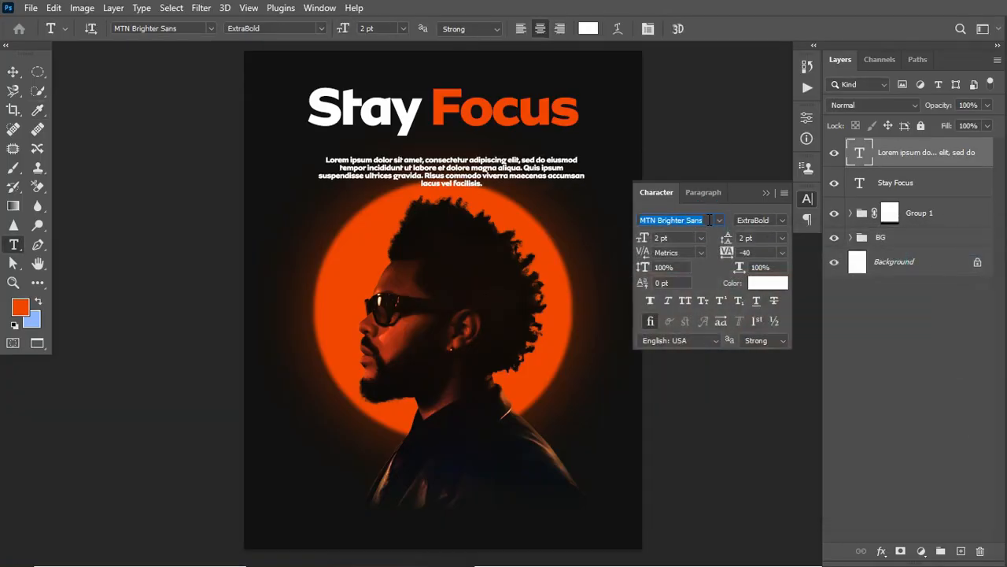
{"action": "type", "text": "mont"}
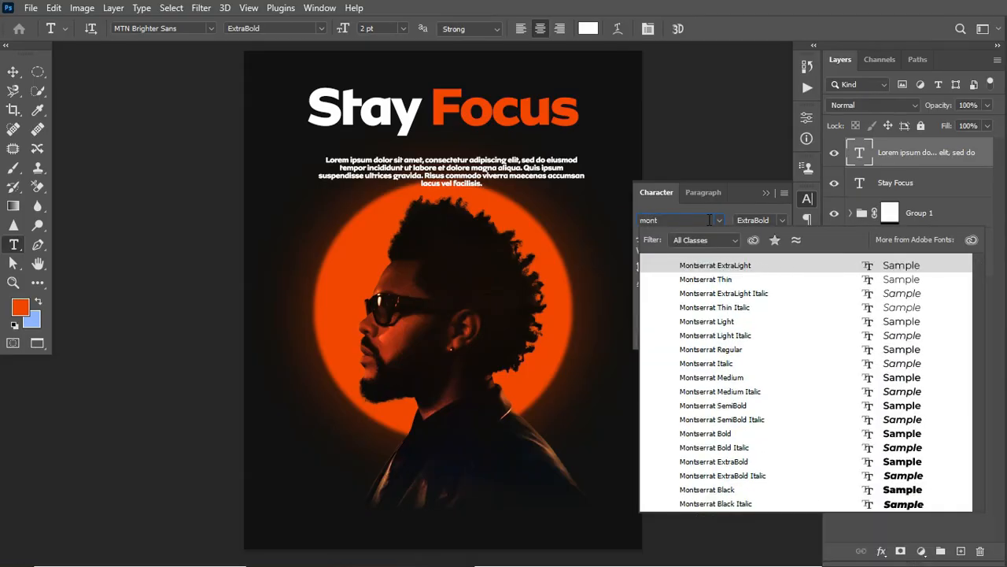
{"action": "key", "text": "Return"}
{"action": "left_click", "coordinate": [782, 220]}
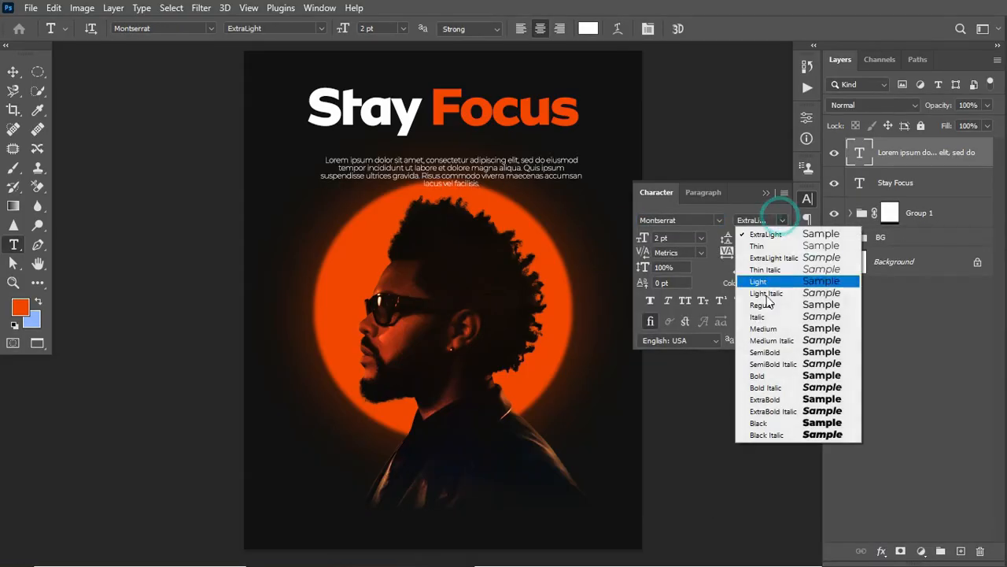
{"action": "left_click", "coordinate": [773, 307]}
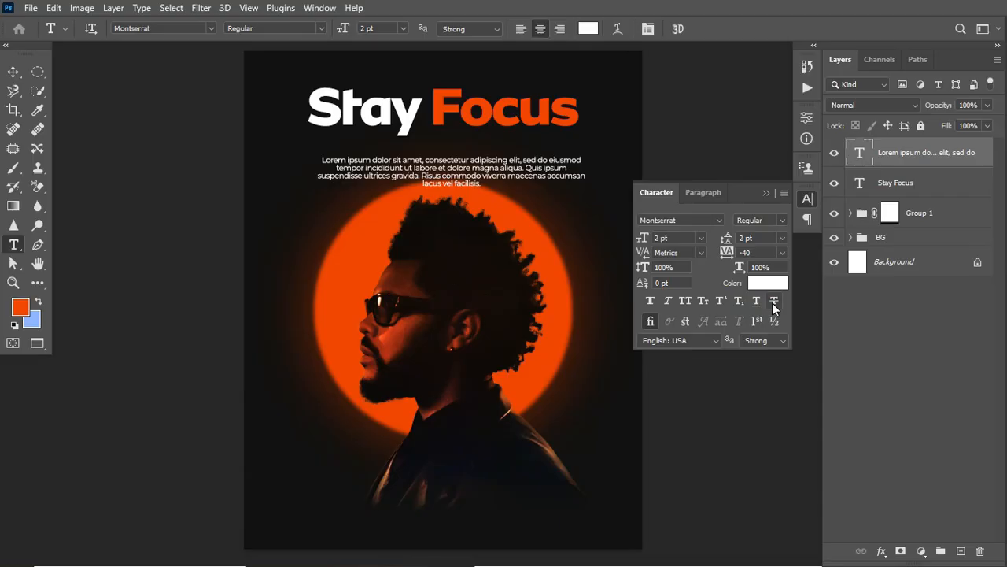
- Scale the placeholder paragraph down to about 88% about its center and move it up closer to the title
{"action": "key", "text": "ctrl+t"}
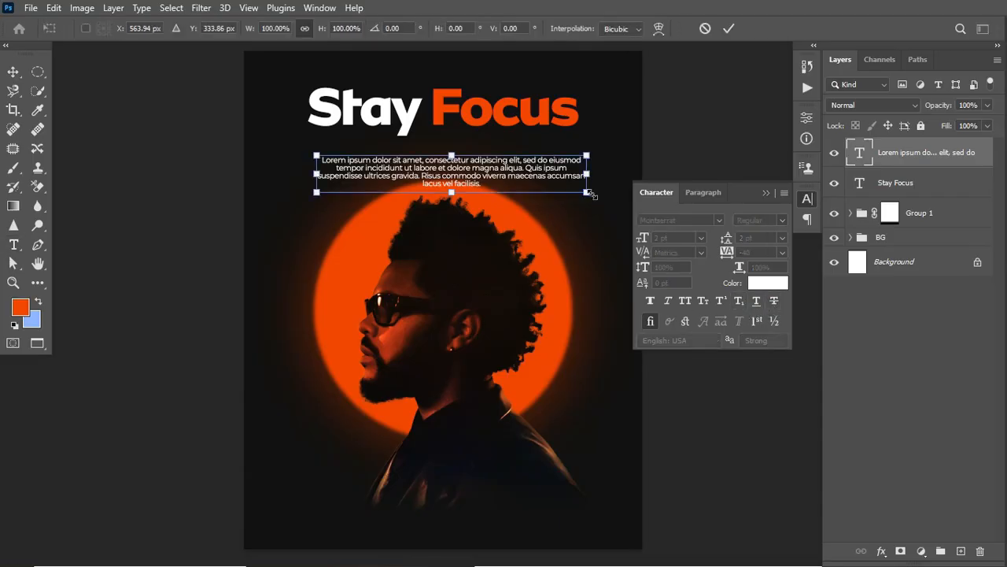
{"action": "left_click_drag", "start_coordinate": [583, 192], "coordinate": [571, 189]}
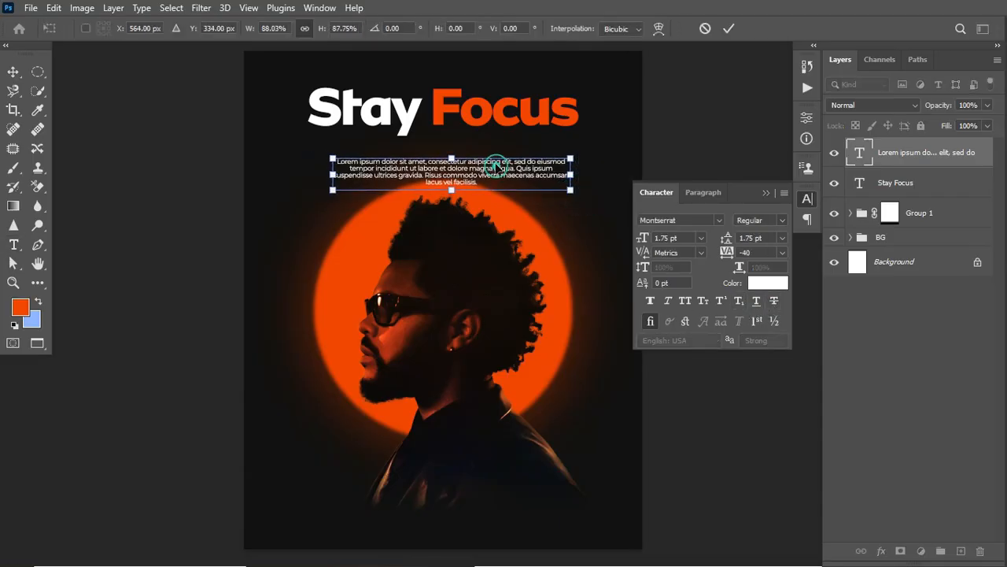
{"action": "left_click_drag", "start_coordinate": [498, 167], "coordinate": [497, 154]}
{"action": "key", "text": "Return"}
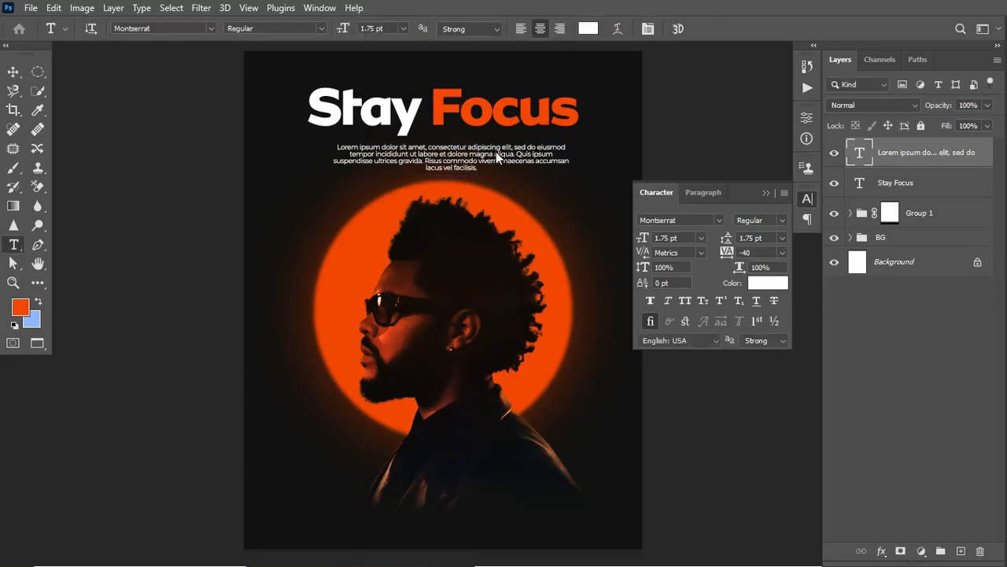
- Center the placeholder paragraph horizontally on the canvas and clear the selection
{"action": "key", "text": "ctrl+a"}
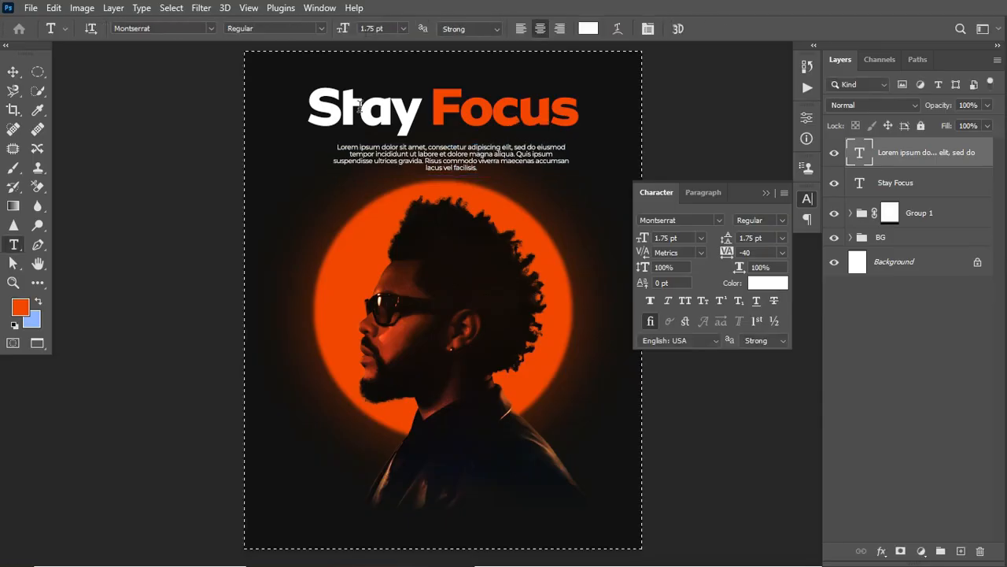
{"action": "left_click", "coordinate": [13, 71]}
{"action": "left_click", "coordinate": [336, 29]}
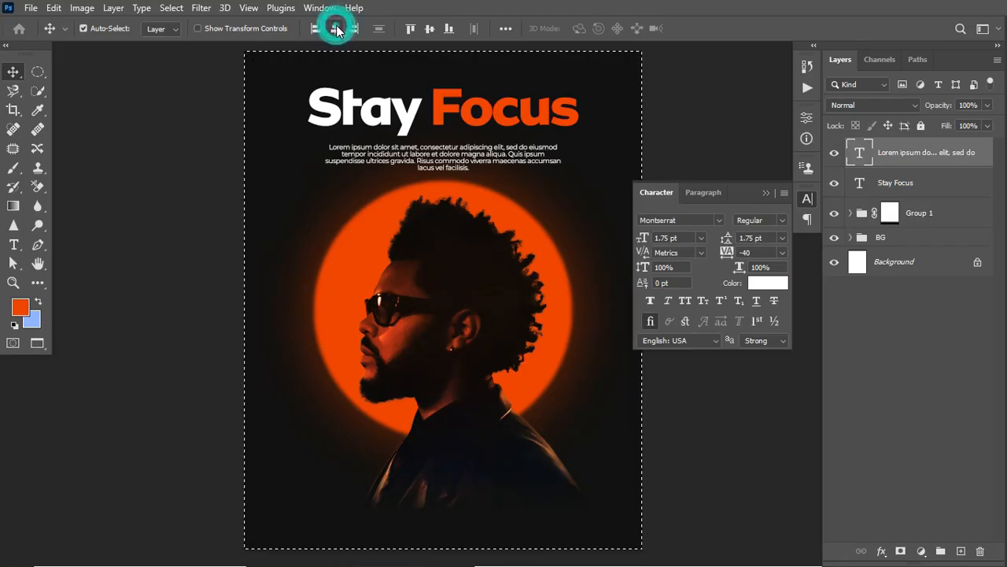
{"action": "key", "text": "ctrl+d"}
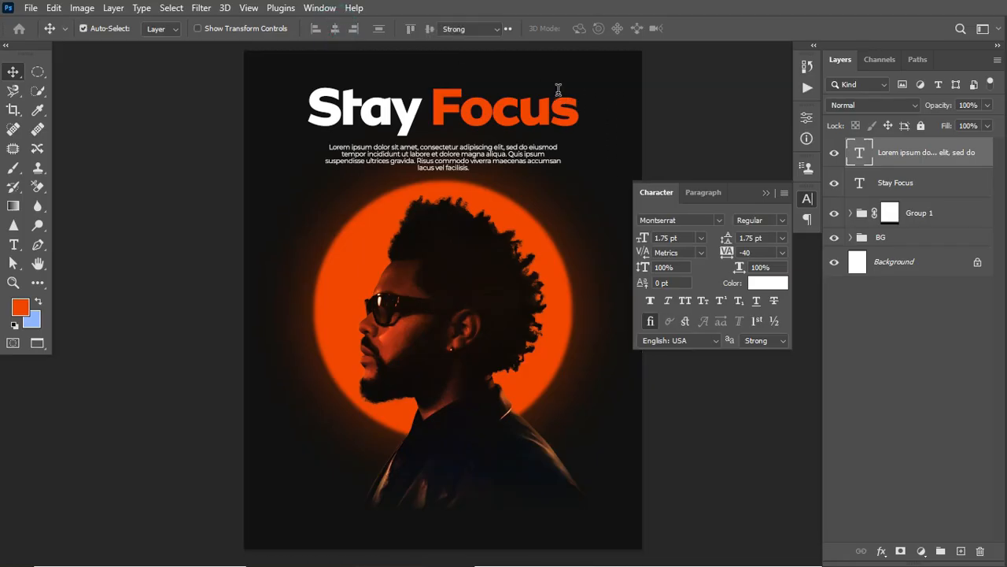
- Widen the paragraph's text box slightly so that the placeholder text wraps onto three lines
{"action": "key", "text": "t"}
{"action": "left_click", "coordinate": [446, 148]}
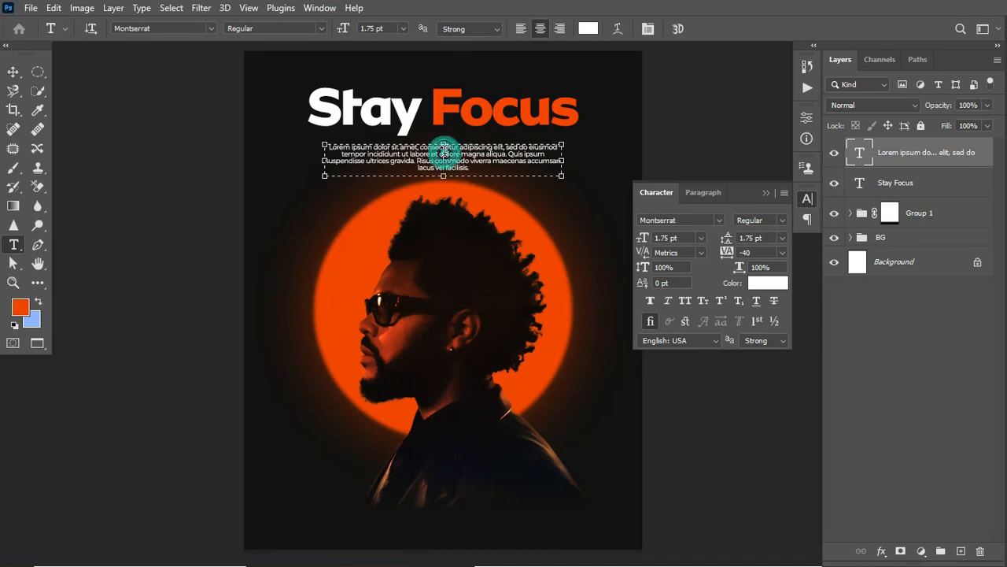
{"action": "left_click_drag", "start_coordinate": [561, 178], "coordinate": [577, 177]}
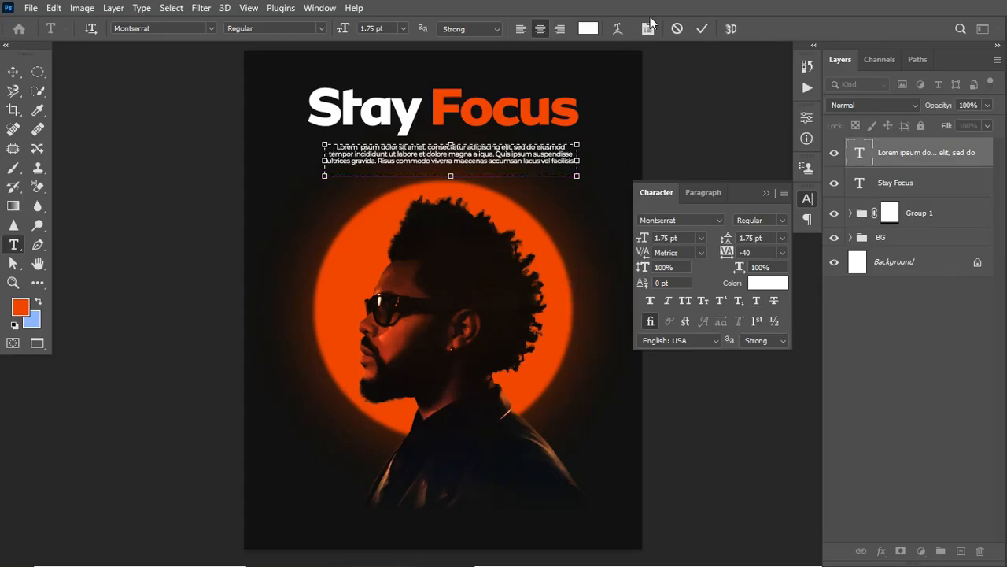
{"action": "left_click", "coordinate": [702, 28]}
- Center the widened three-line paragraph horizontally on the canvas again and clear the selection
{"action": "left_click", "coordinate": [12, 72]}
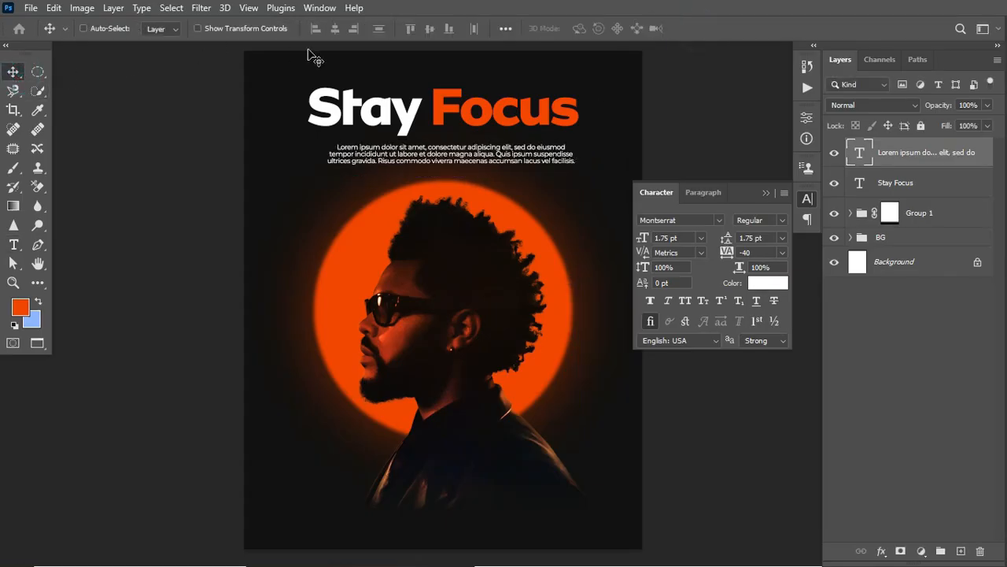
{"action": "key", "text": "ctrl+a"}
{"action": "left_click", "coordinate": [337, 29]}
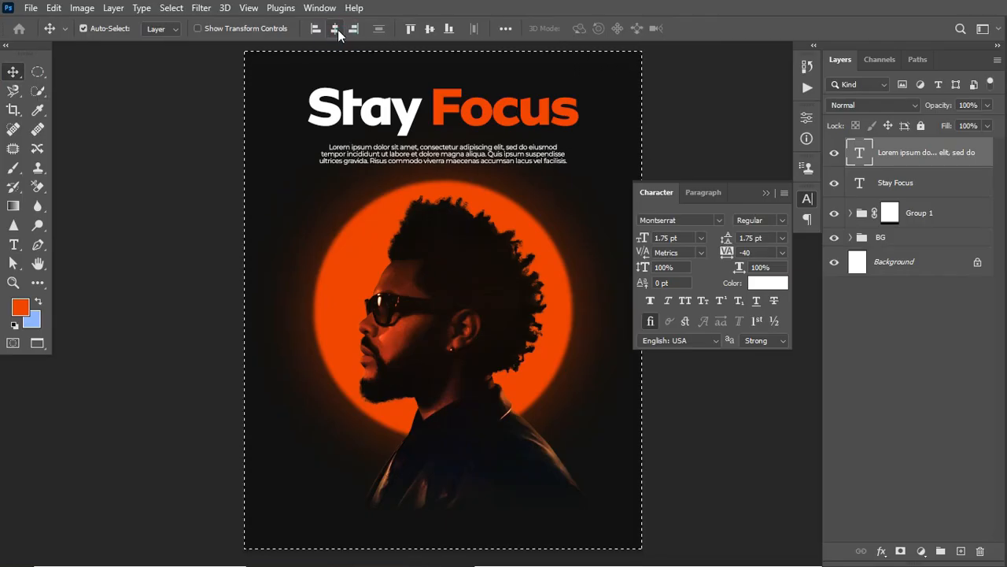
{"action": "key", "text": "ctrl+d"}
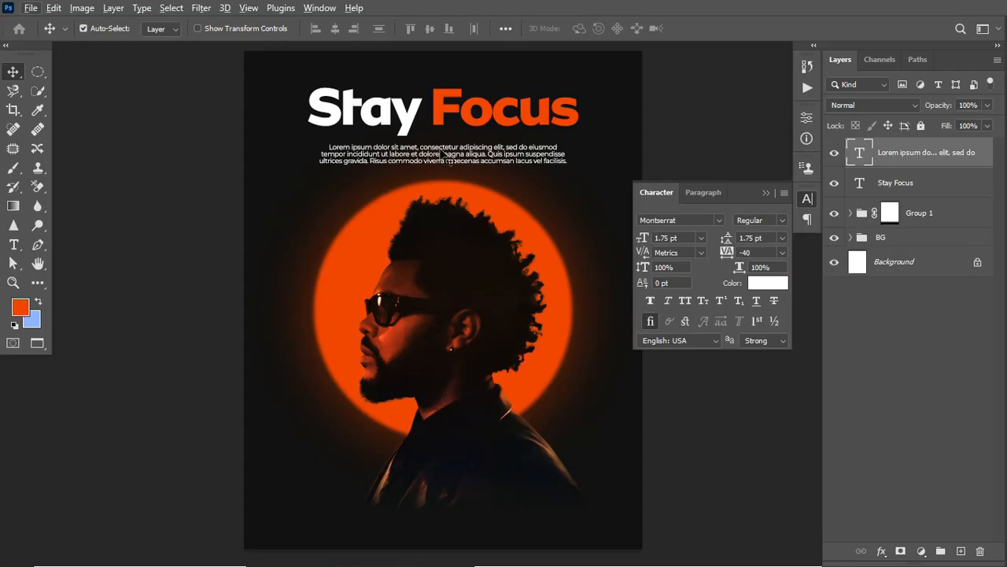
- Duplicate the paragraph near the poster's bottom edge, shorten the copy's text box to two lines, and nudge it slightly down
{"action": "left_click_drag", "start_coordinate": [427, 153], "coordinate": [425, 504]}
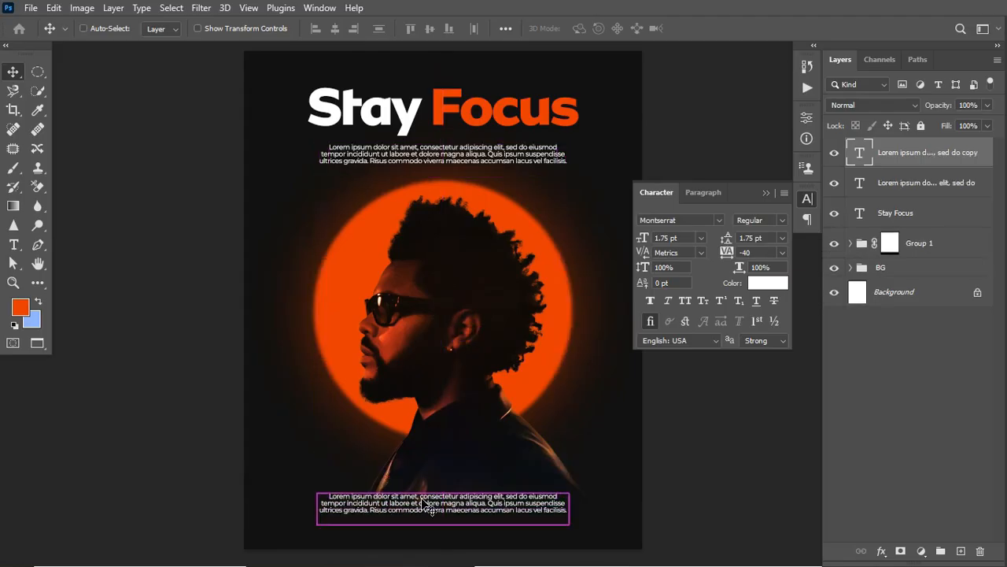
{"action": "double_click", "coordinate": [425, 502]}
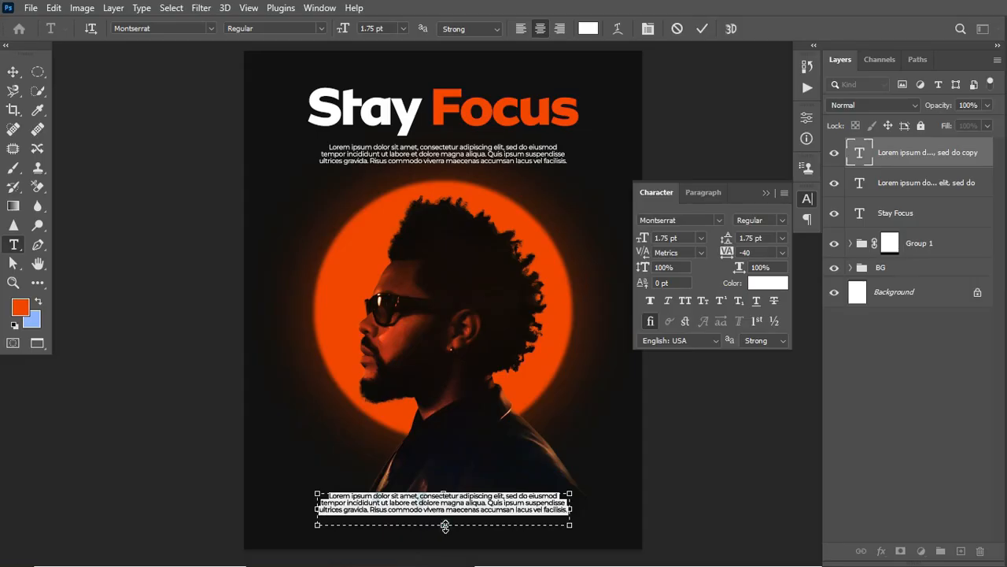
{"action": "left_click_drag", "start_coordinate": [446, 525], "coordinate": [445, 511]}
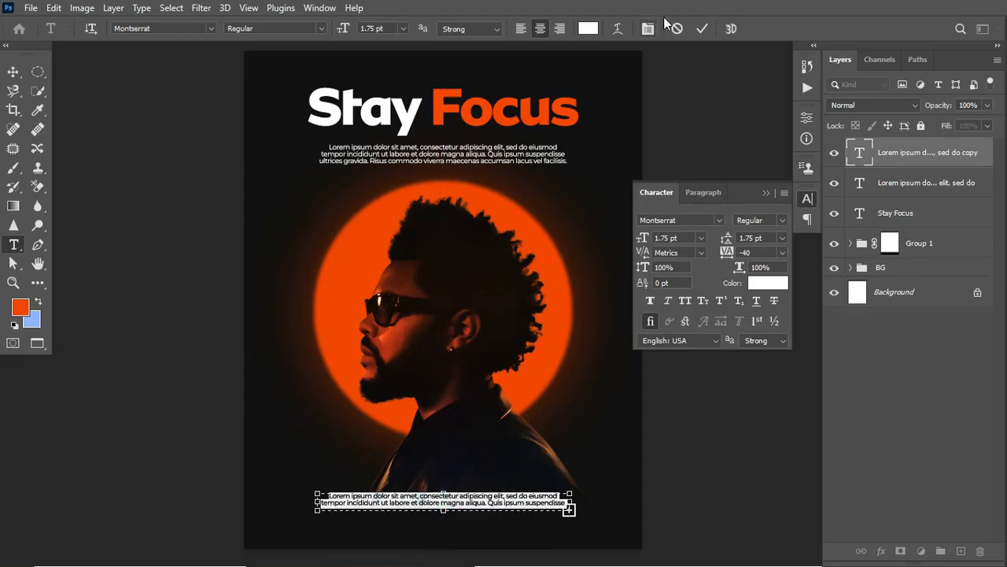
{"action": "left_click", "coordinate": [699, 29]}
{"action": "key", "text": "v"}
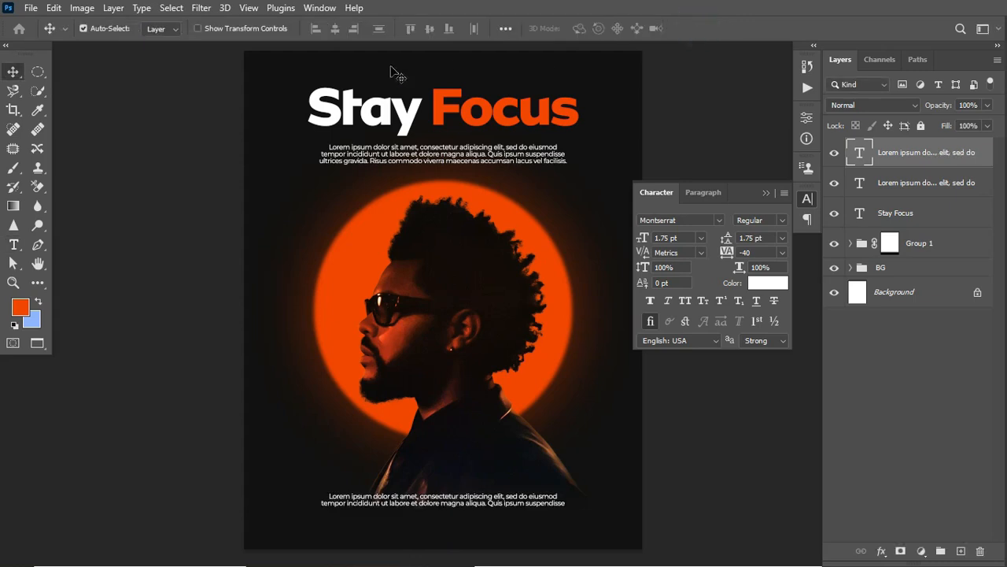
{"action": "left_click", "coordinate": [11, 72]}
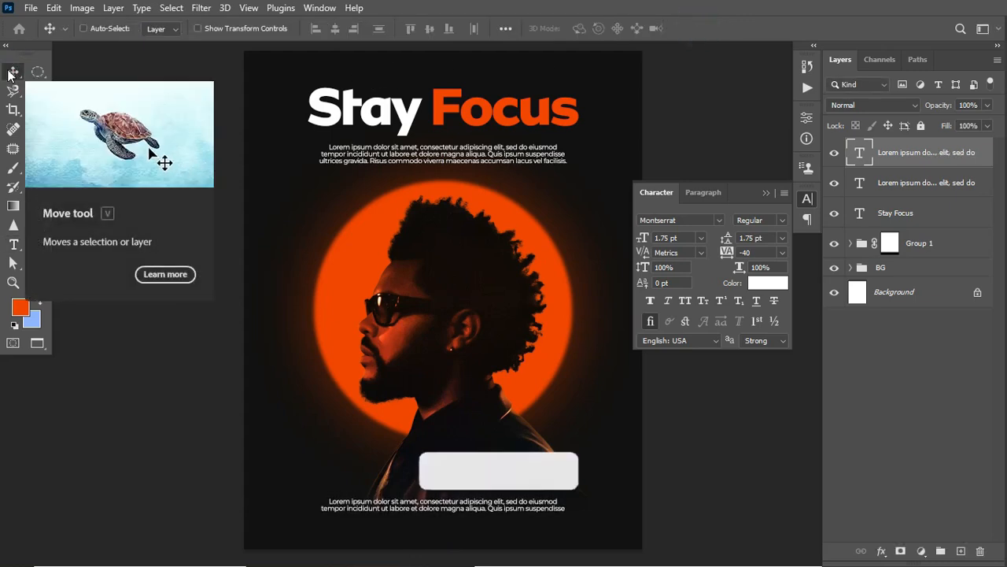